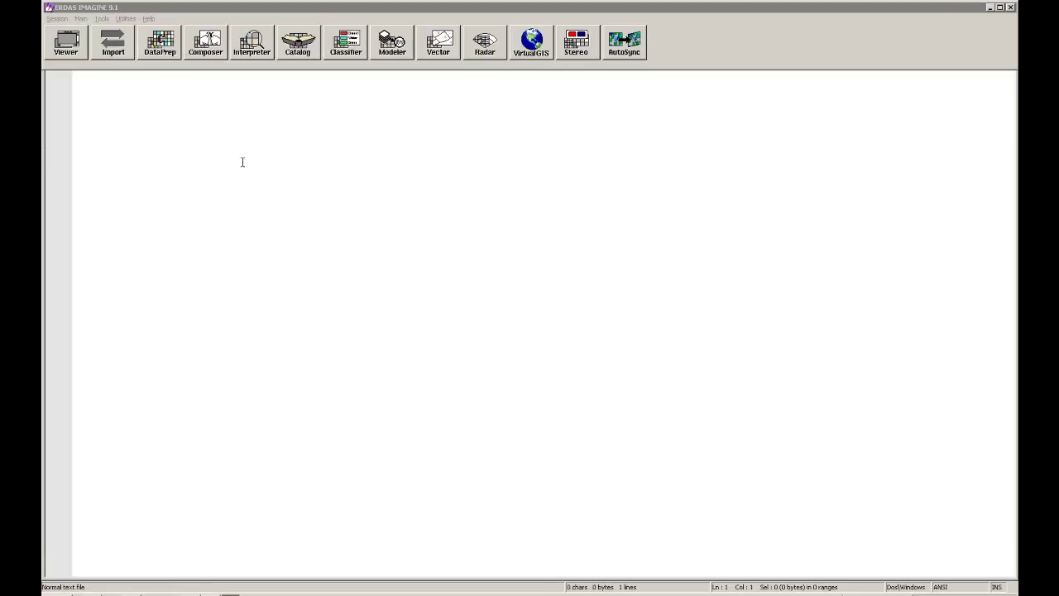
Open p193r023_7p20000814_z33_nn80.tif in a new viewer.
left_click(67, 41)
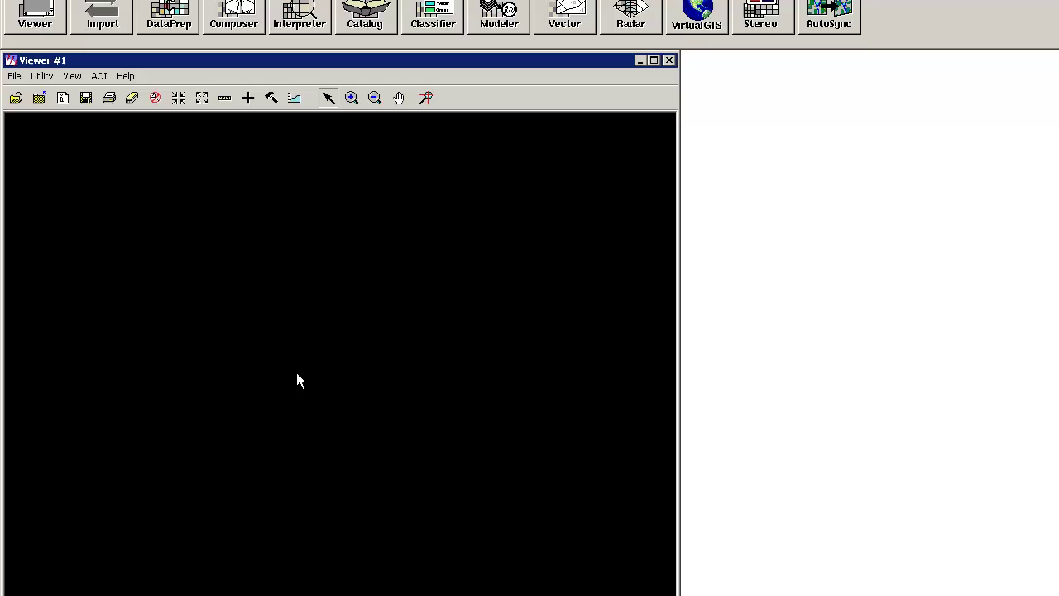
left_click(15, 99)
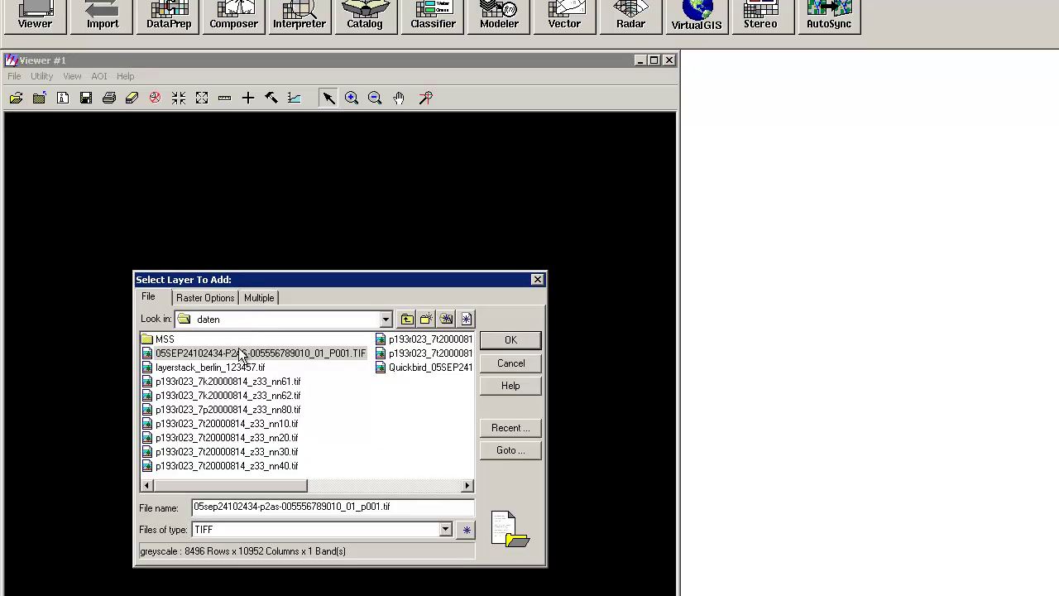
left_click(263, 409)
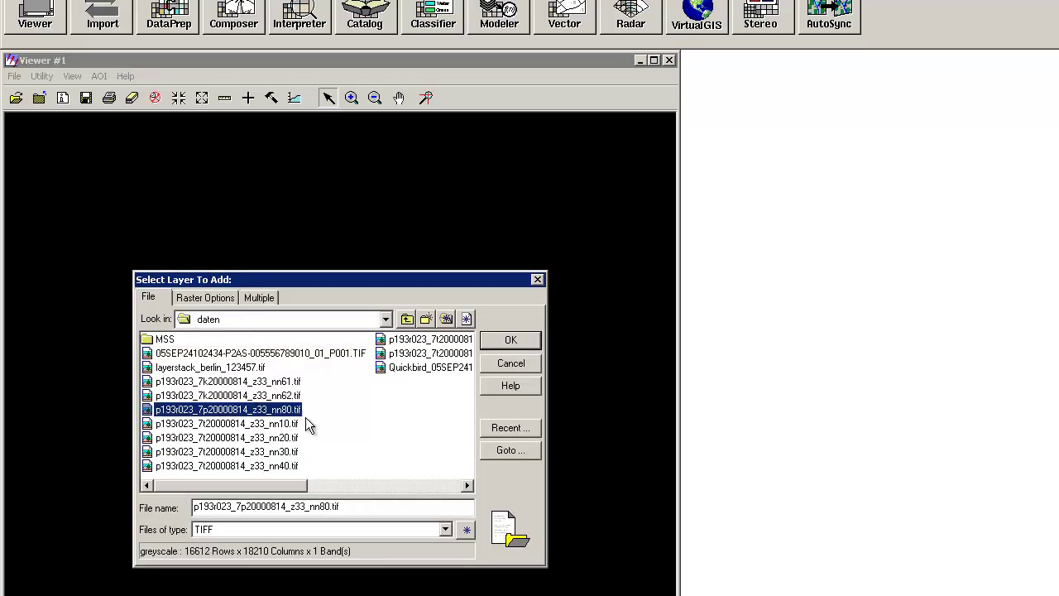
left_click(511, 339)
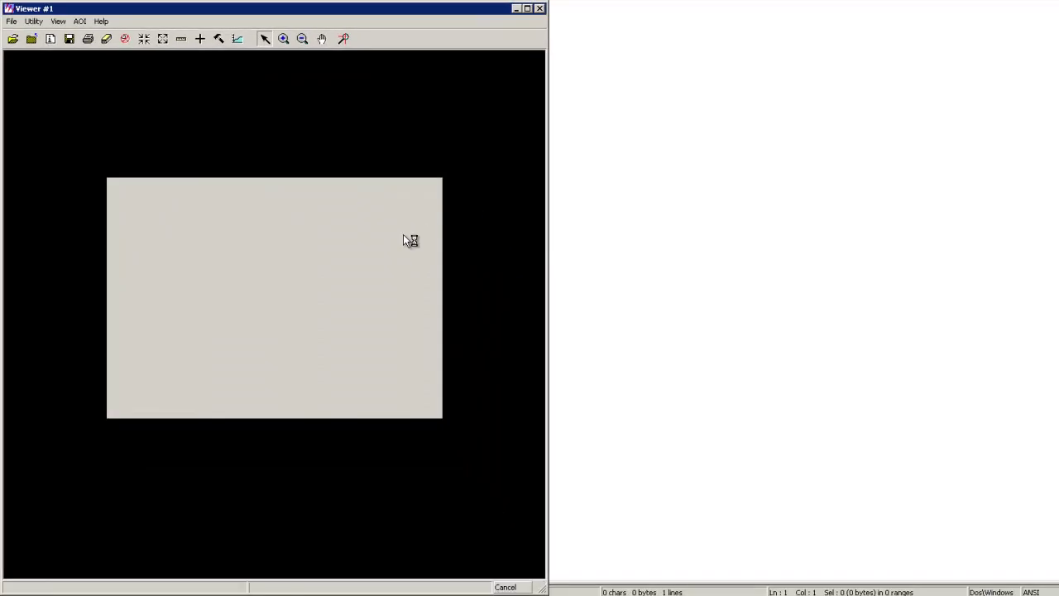
Fit the image to the window and zoom in on the Tiergarten and Spree area.
right_click(355, 327)
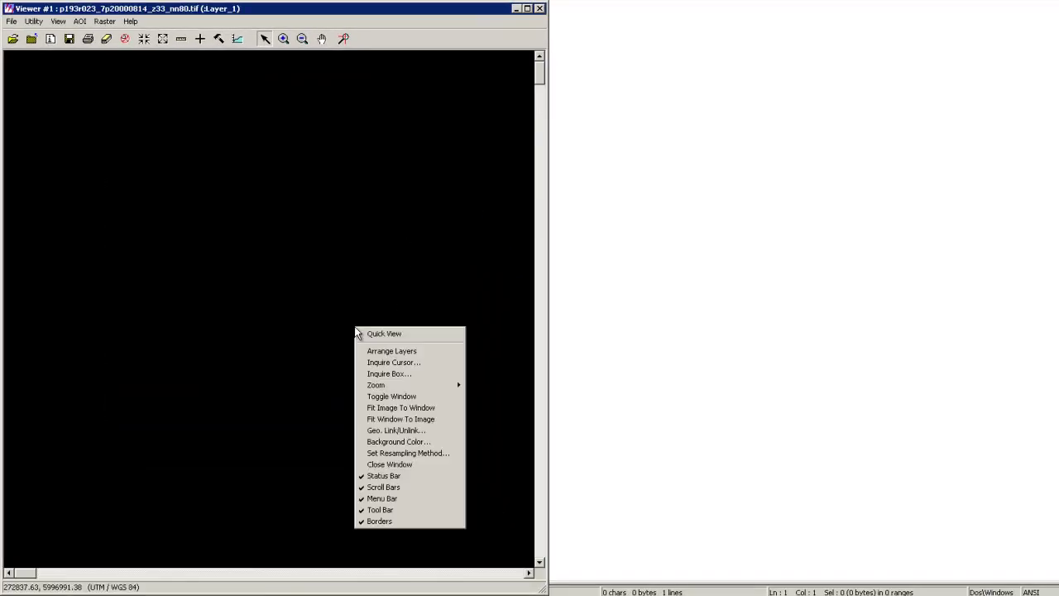
left_click(379, 408)
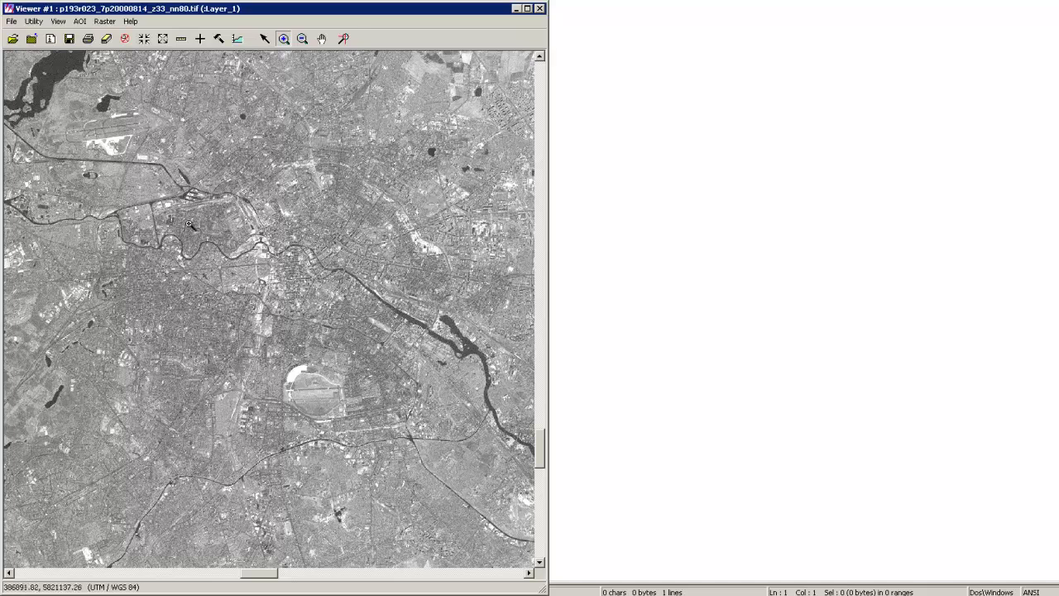
left_click_drag(177, 222, 379, 355)
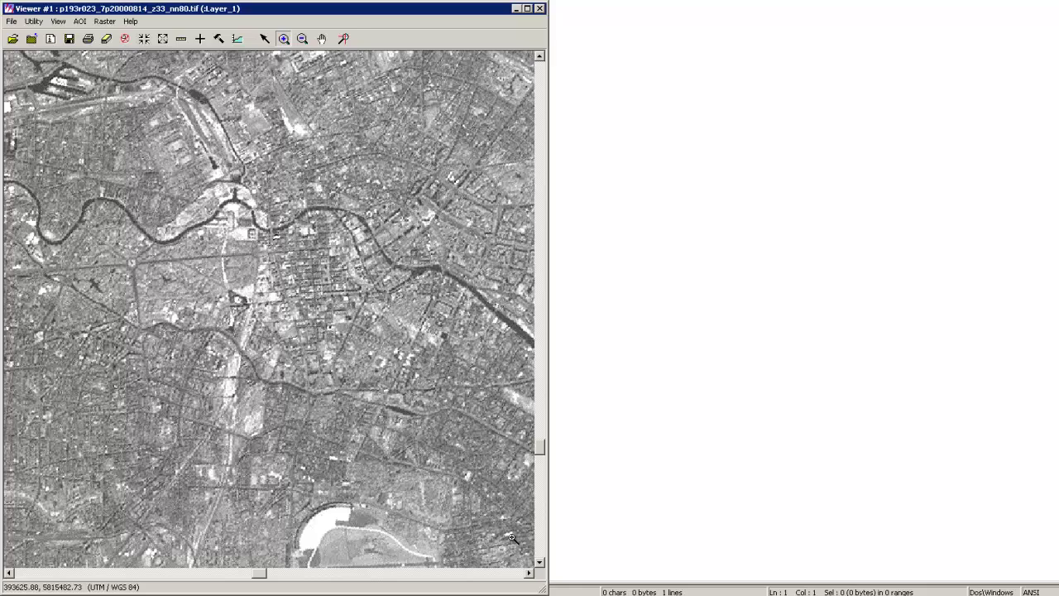
left_click(539, 560)
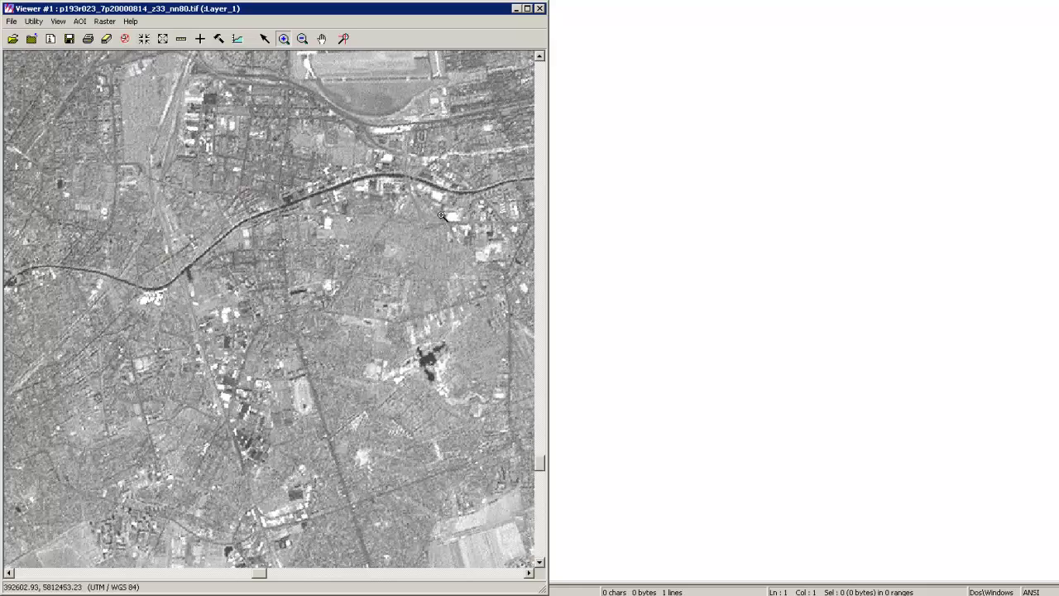
left_click(539, 78)
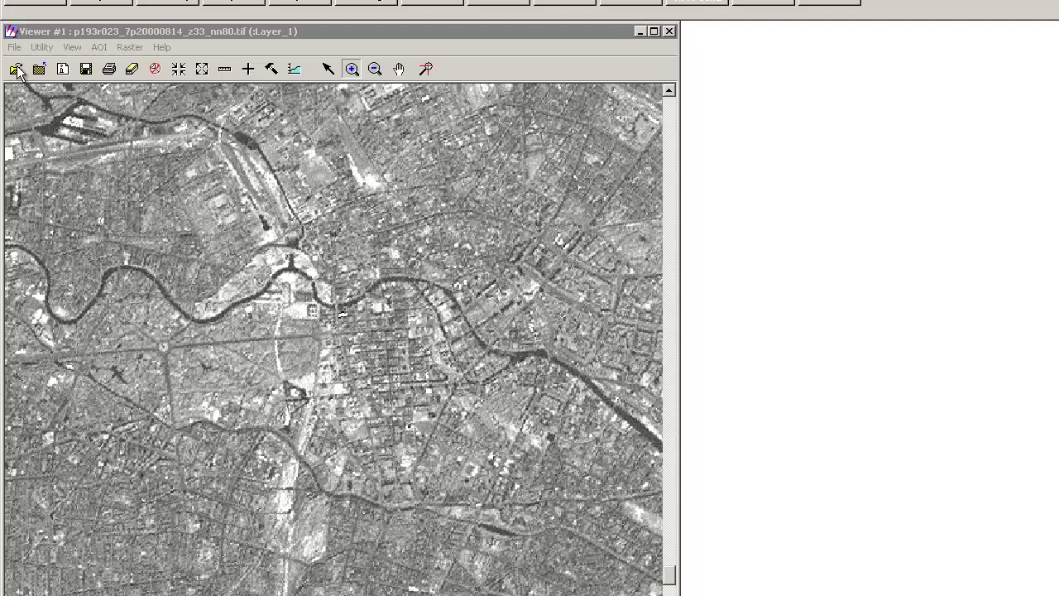
left_click(13, 38)
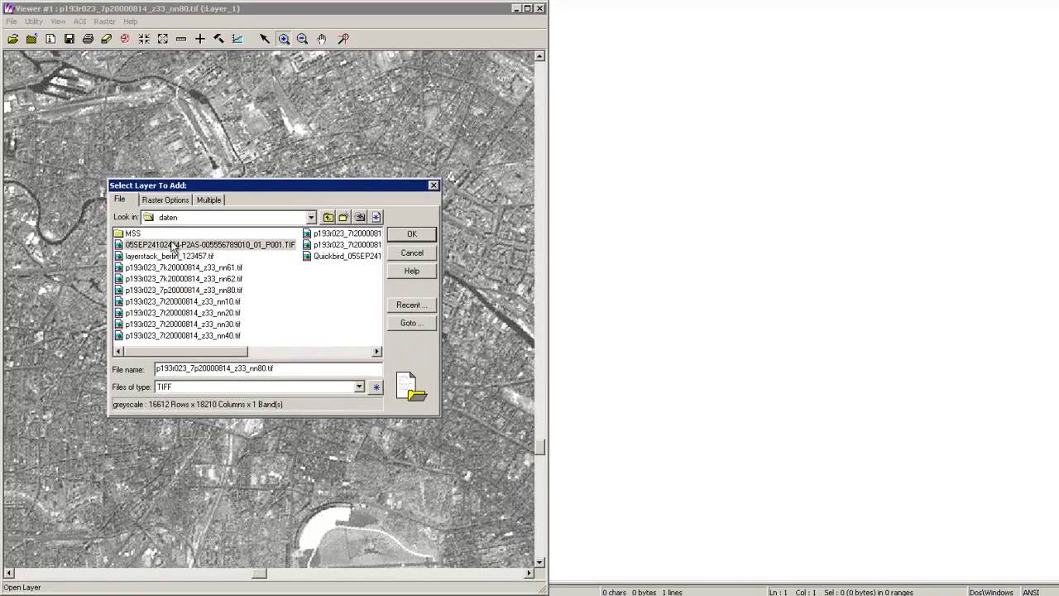
left_click(203, 324)
left_click(162, 201)
left_click(149, 340)
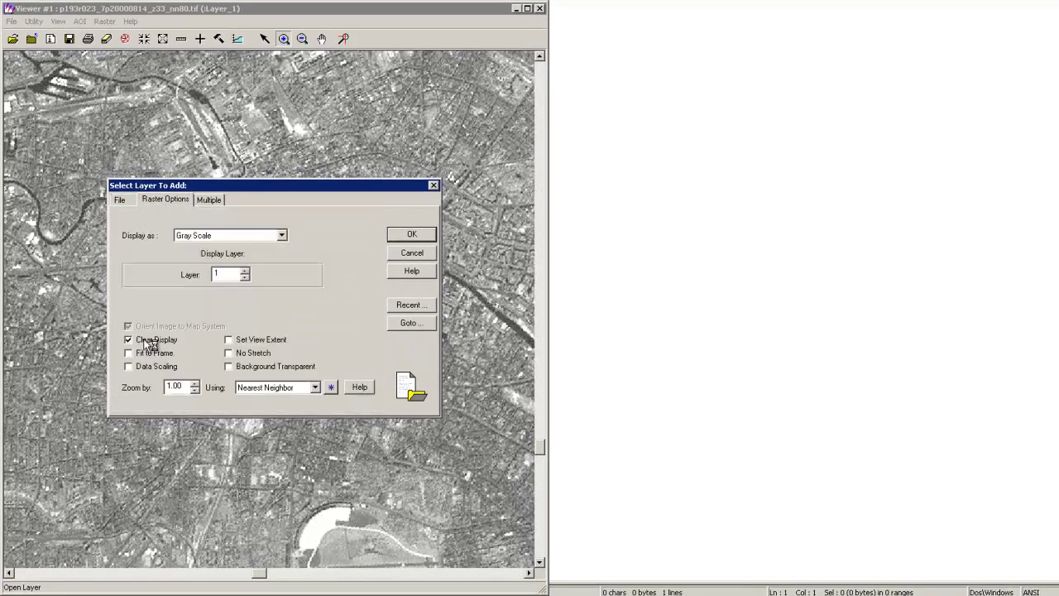
left_click(410, 234)
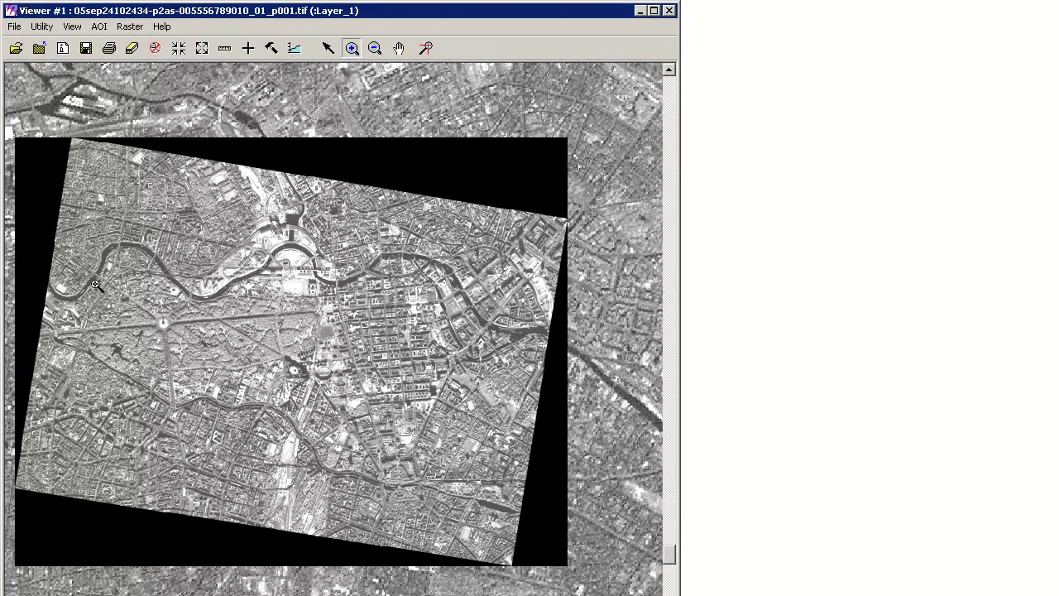
Check the layer information of the top image, then close it.
left_click(73, 30)
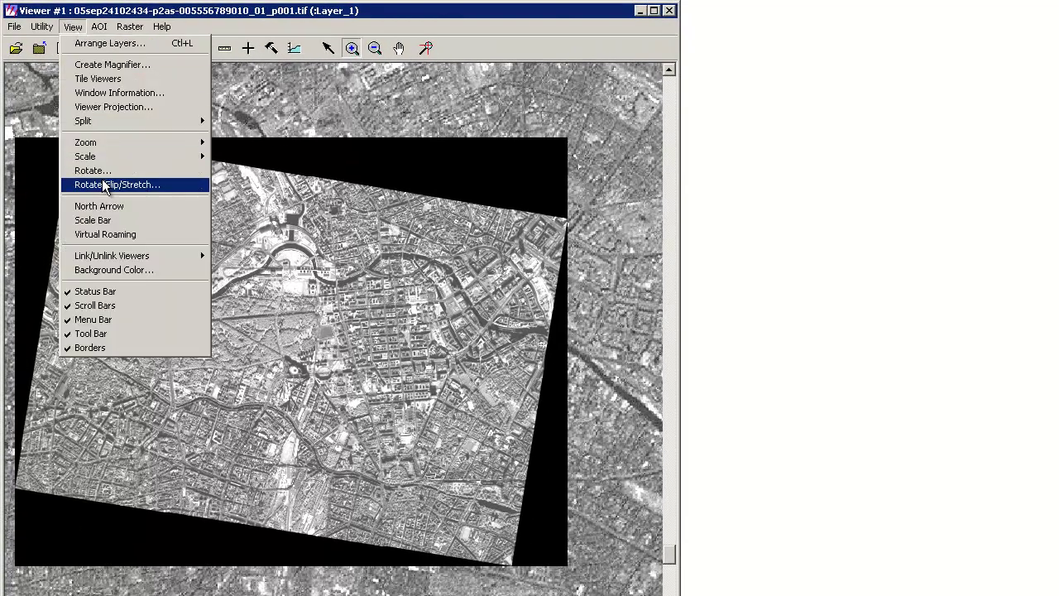
mouse_move(52, 32)
left_click(66, 235)
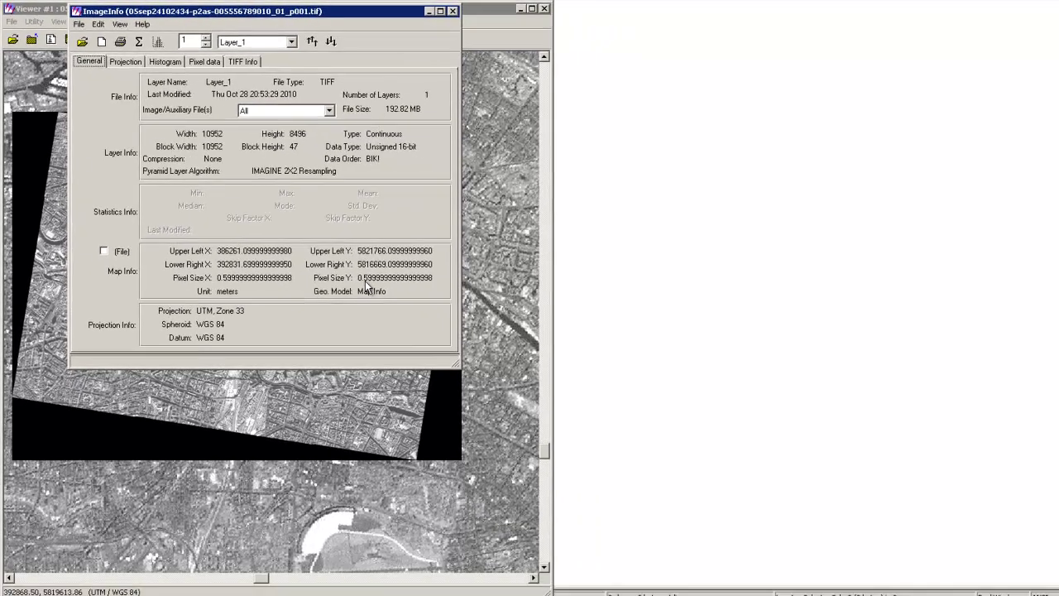
left_click(452, 11)
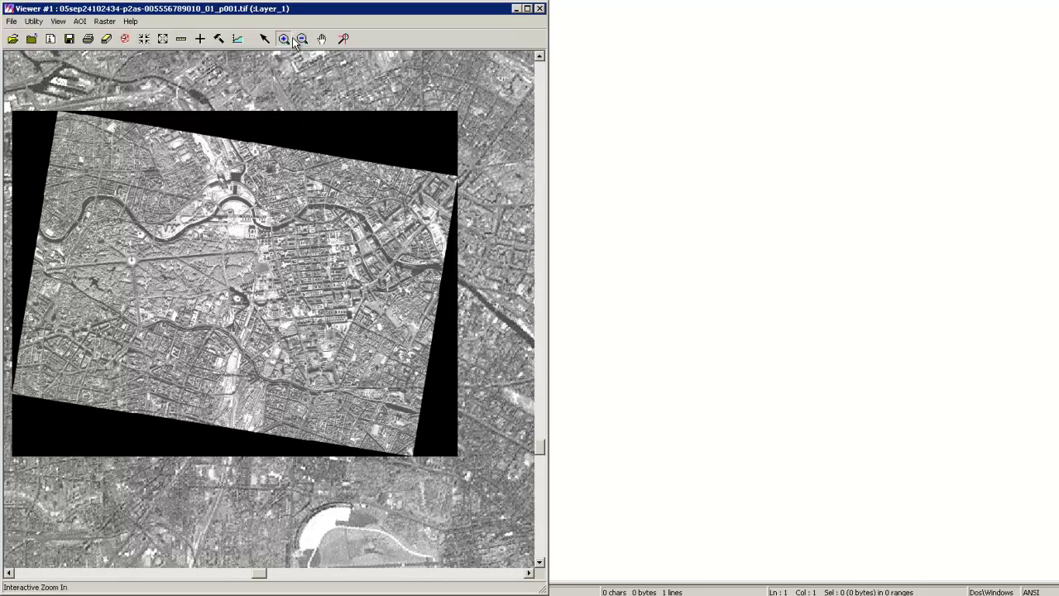
Make the overlay's black background transparent through Pixel Transparency.
left_click(58, 21)
mouse_move(105, 26)
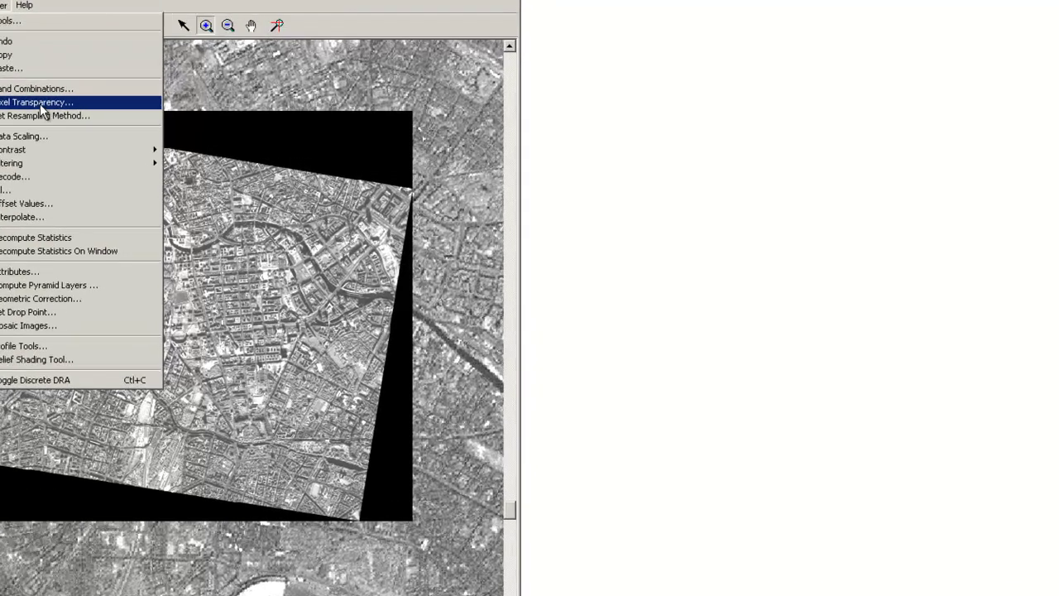
left_click(137, 104)
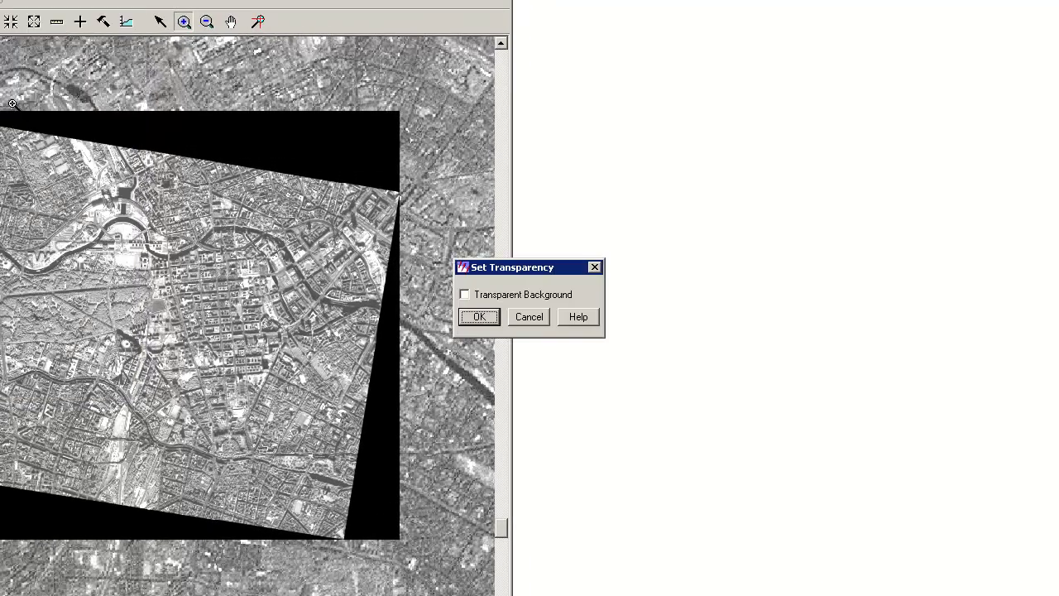
left_click(464, 294)
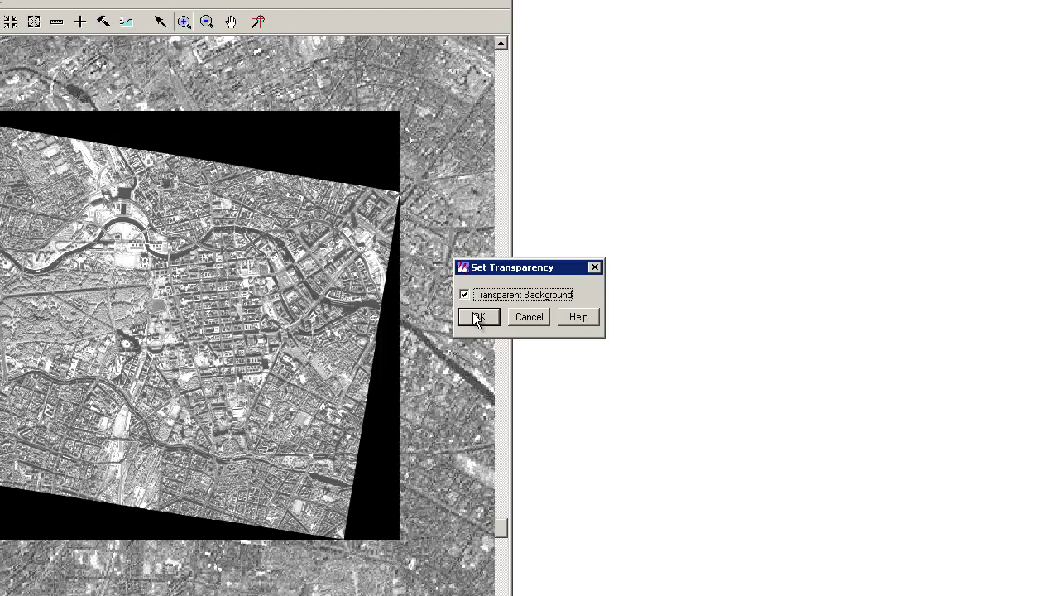
left_click(478, 317)
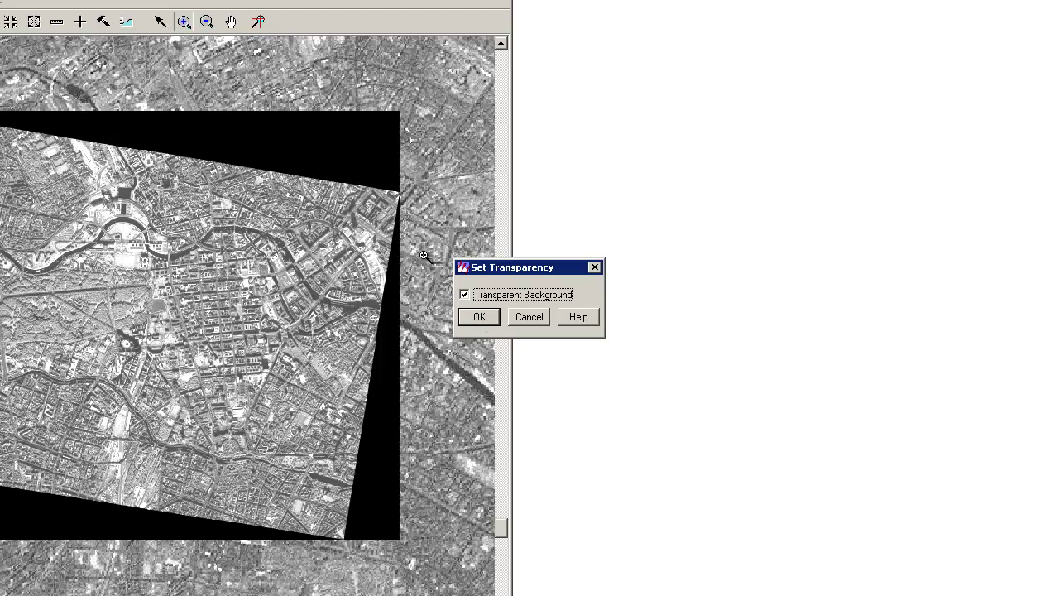
left_click(494, 322)
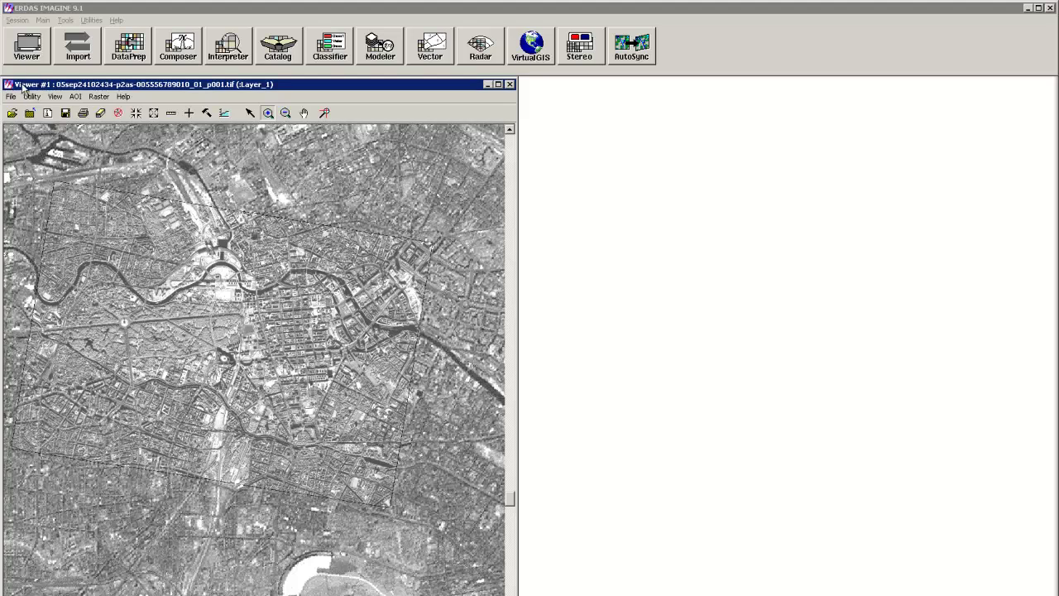
Open a second viewer and move it to the right side of the screen.
left_click(22, 58)
left_click_drag(239, 94, 786, 110)
left_click(560, 130)
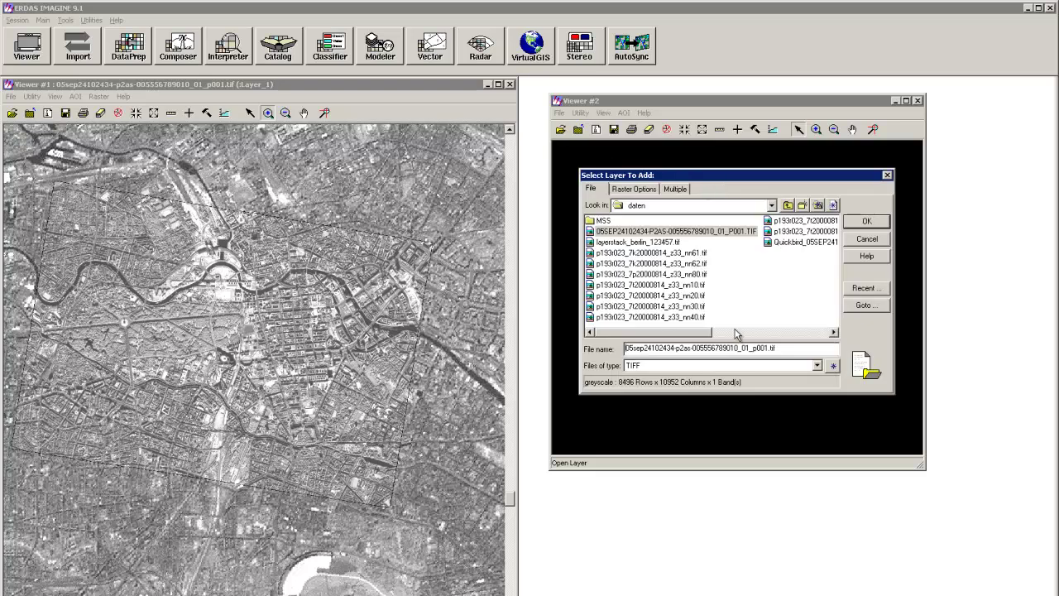
left_click(868, 240)
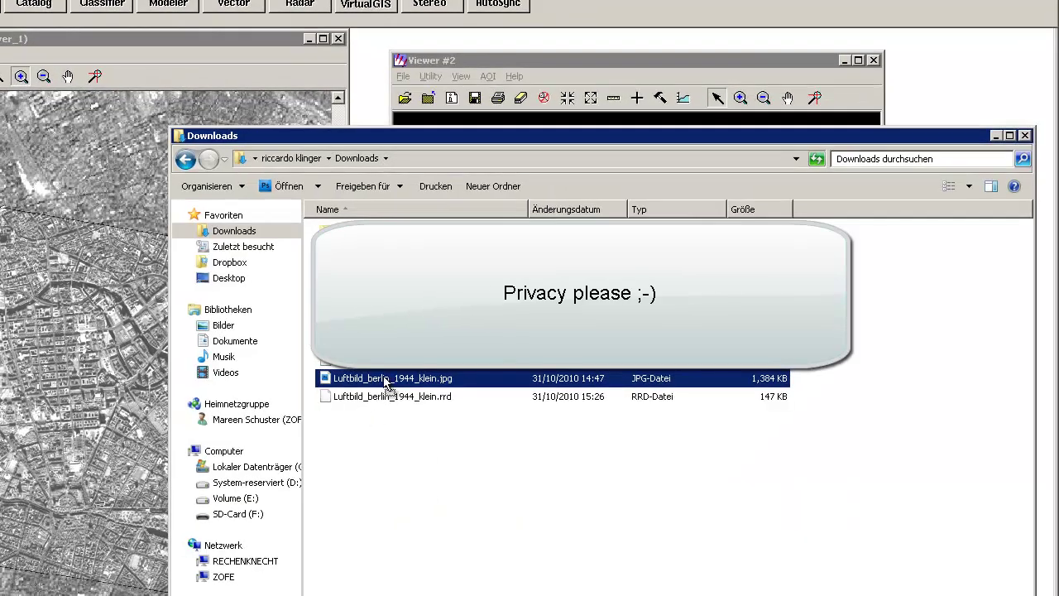
Drag Luftbild_berlin_1944_klein.jpg into the second viewer, enlarge it, and zoom out to the whole photo.
left_click_drag(387, 380, 651, 120)
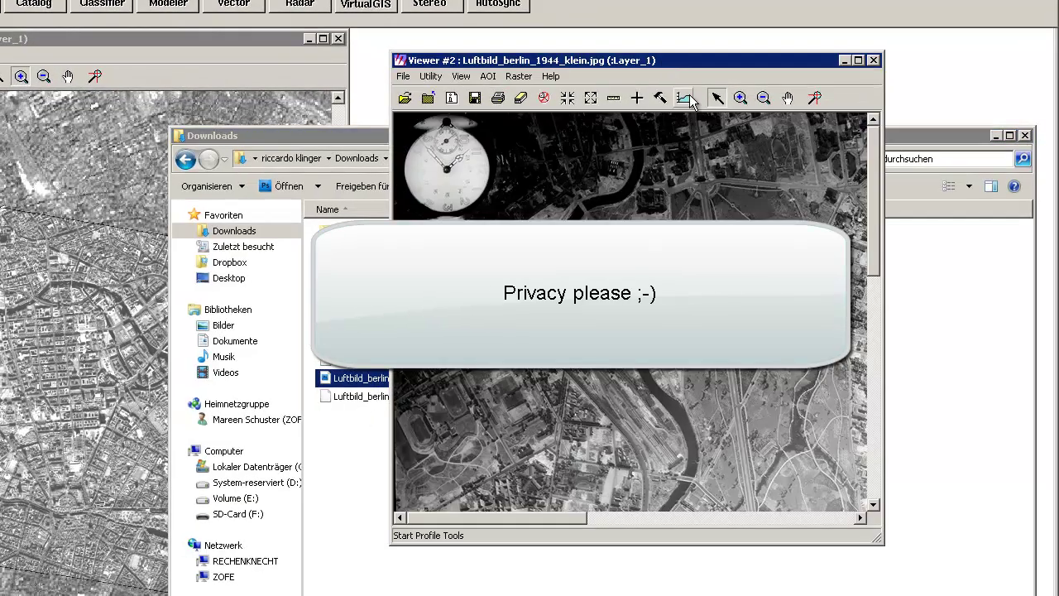
left_click(996, 135)
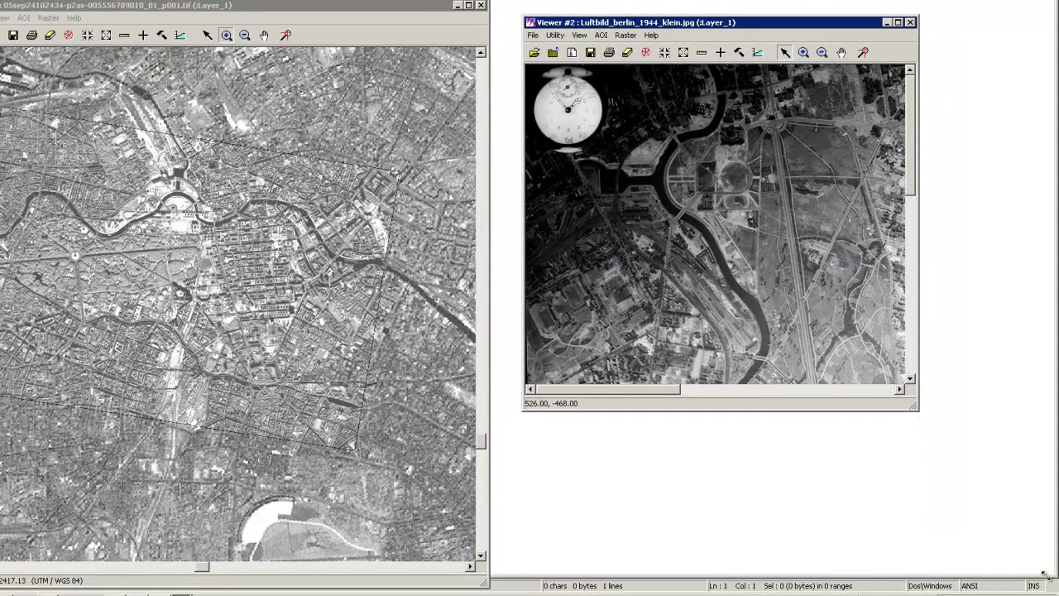
left_click_drag(1044, 574, 1044, 574)
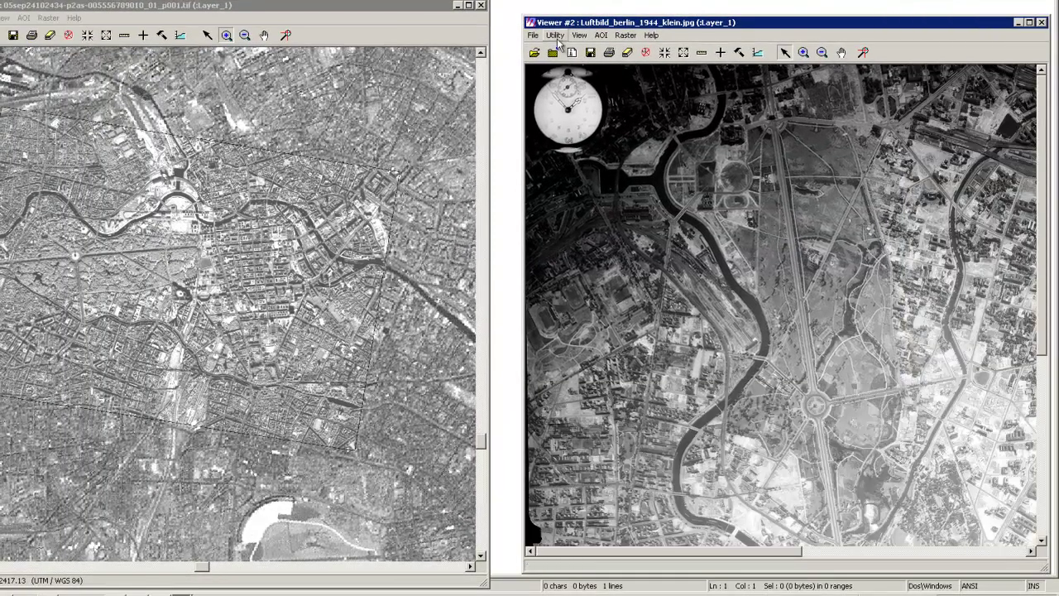
left_click_drag(513, 3, 497, 4)
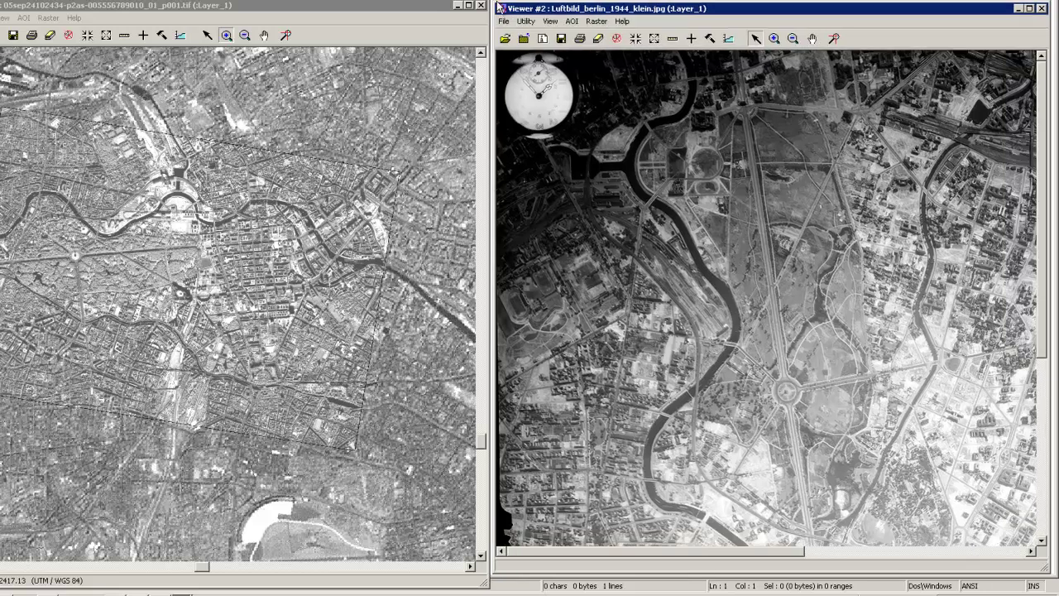
left_click(792, 38)
left_click(776, 393)
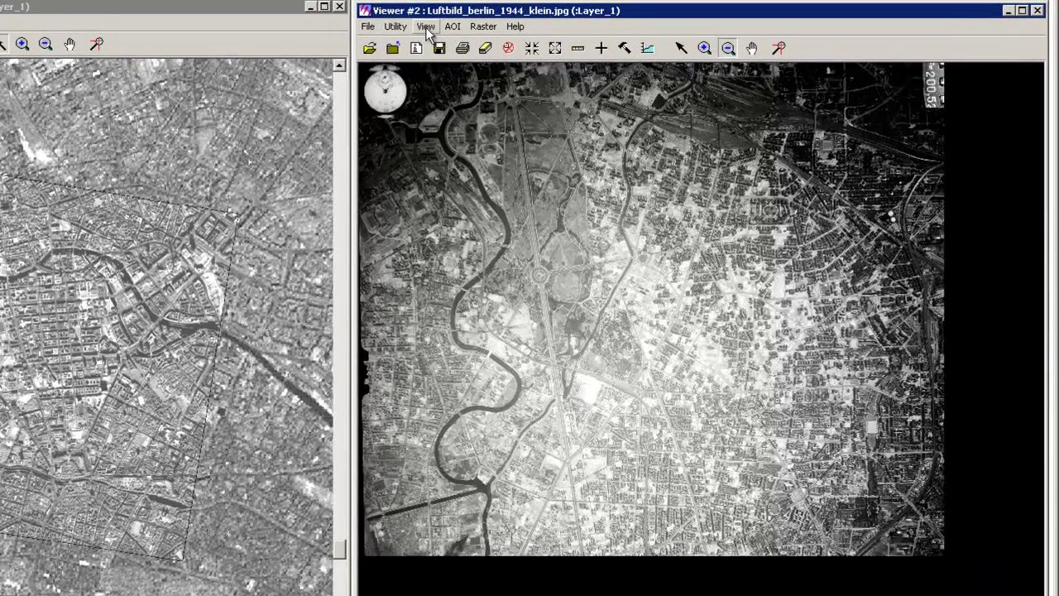
Rotate the 1944 photo 90° clockwise.
left_click(549, 20)
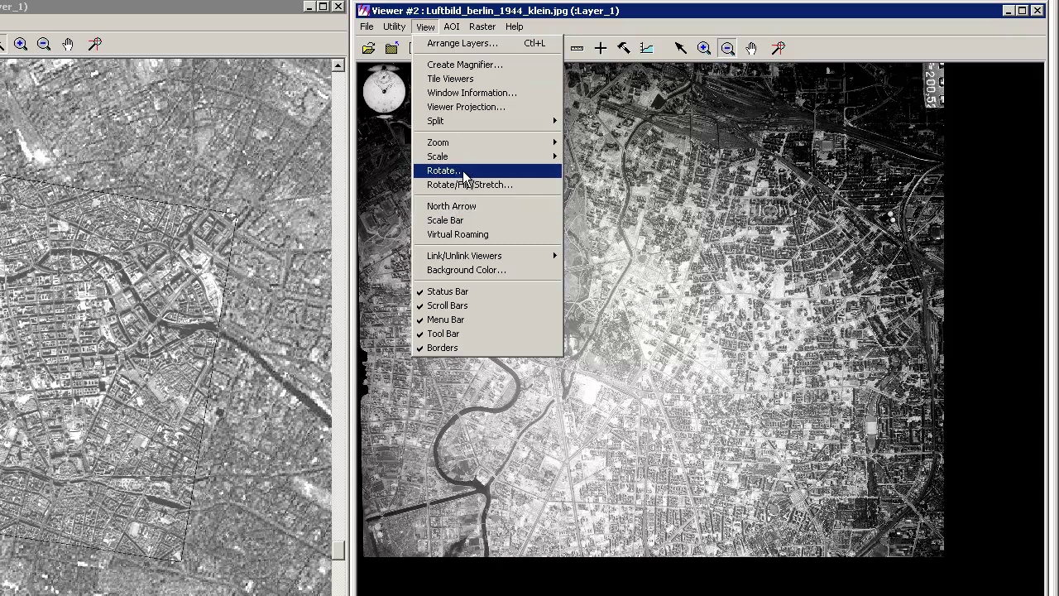
left_click(445, 170)
double_click(287, 43)
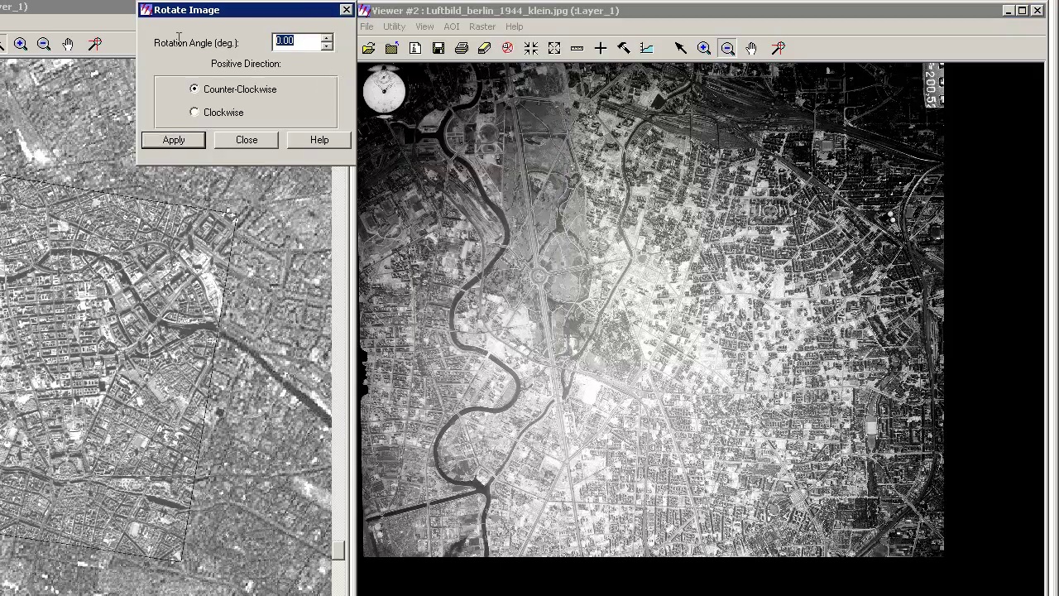
type("90")
left_click(175, 140)
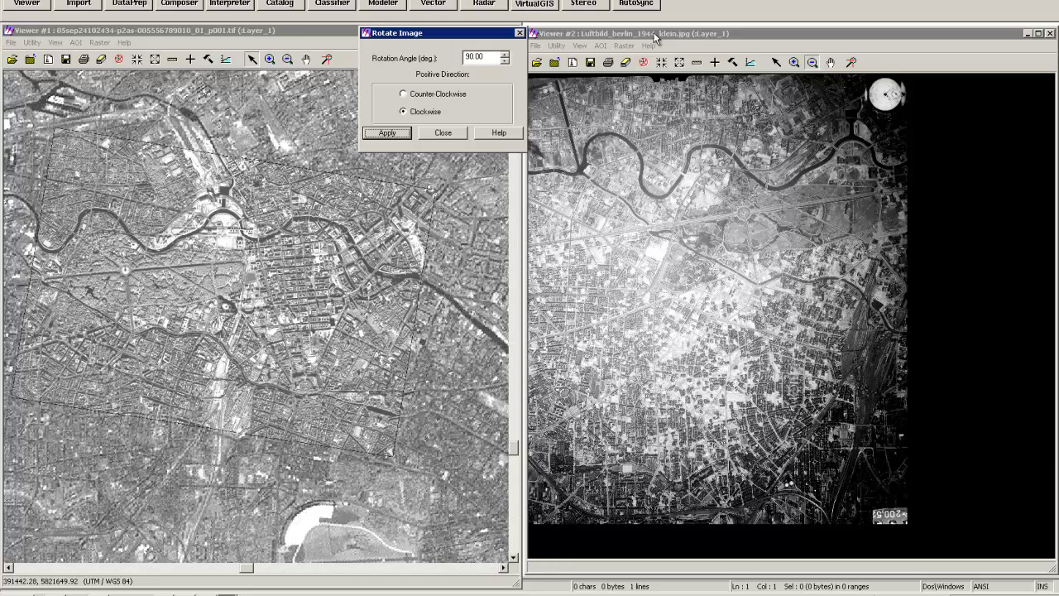
Check the aerial photo's file information: 1417 × 1193 pixels, no projection.
left_click(513, 14)
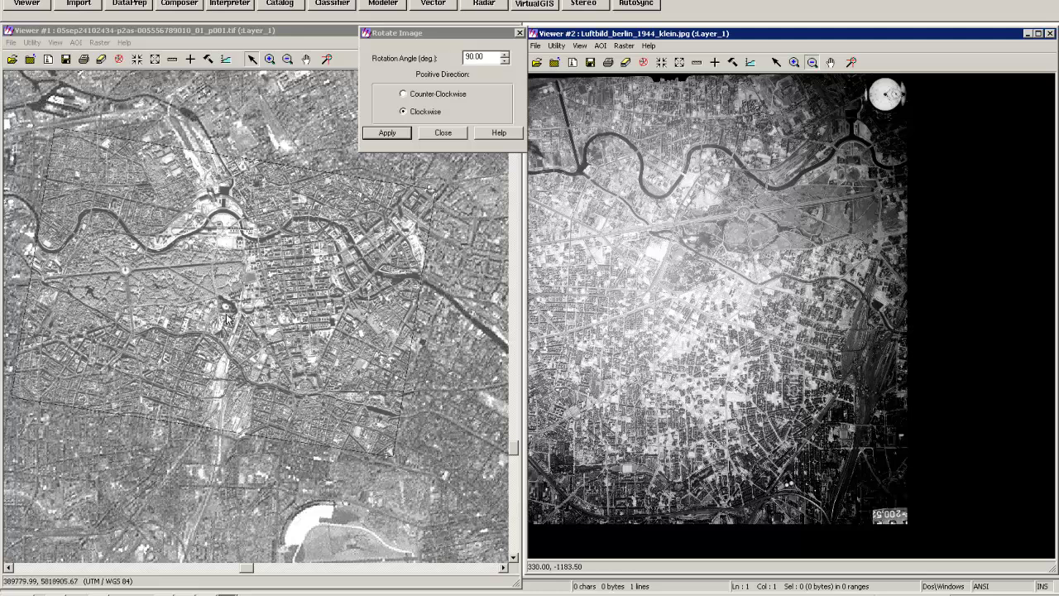
left_click(245, 34)
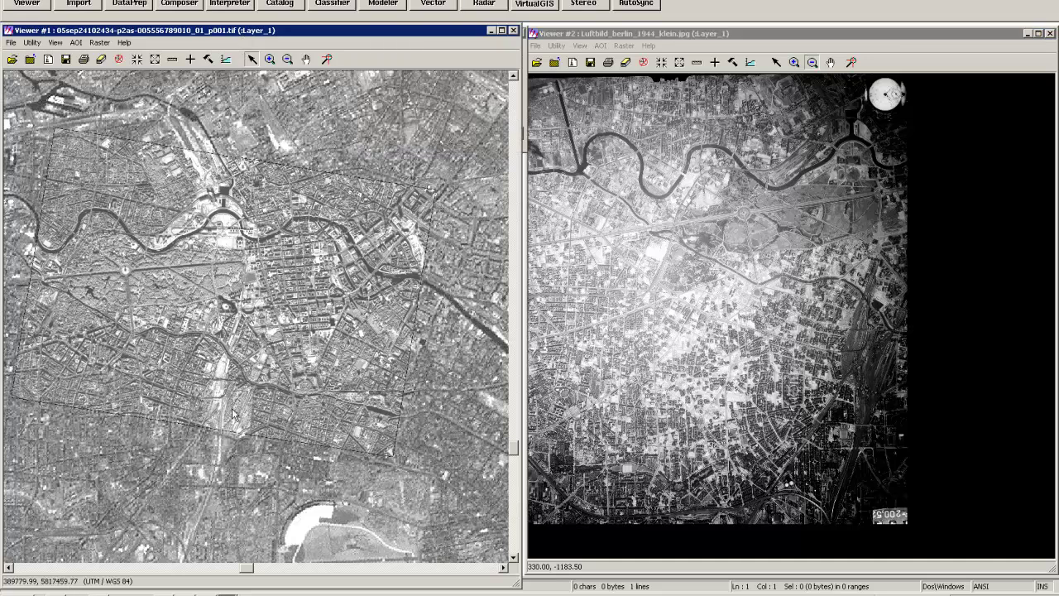
left_click(700, 36)
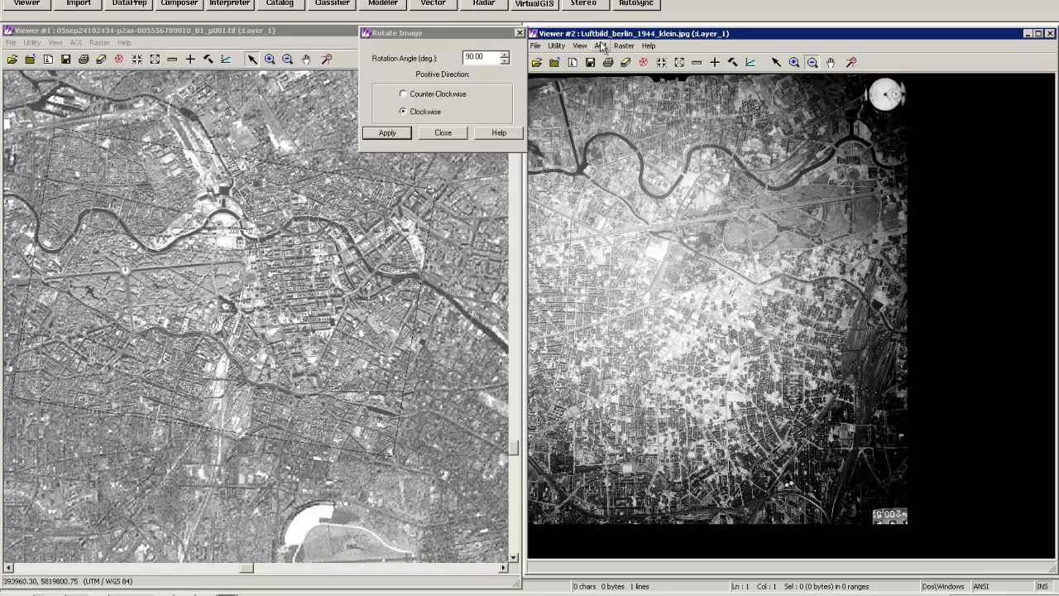
left_click(556, 46)
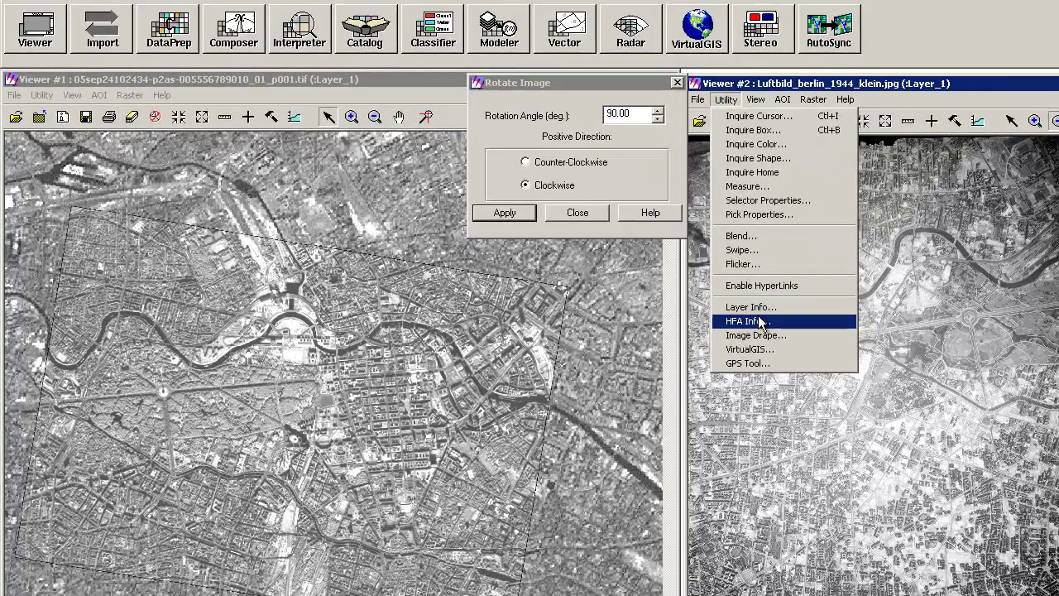
left_click(760, 323)
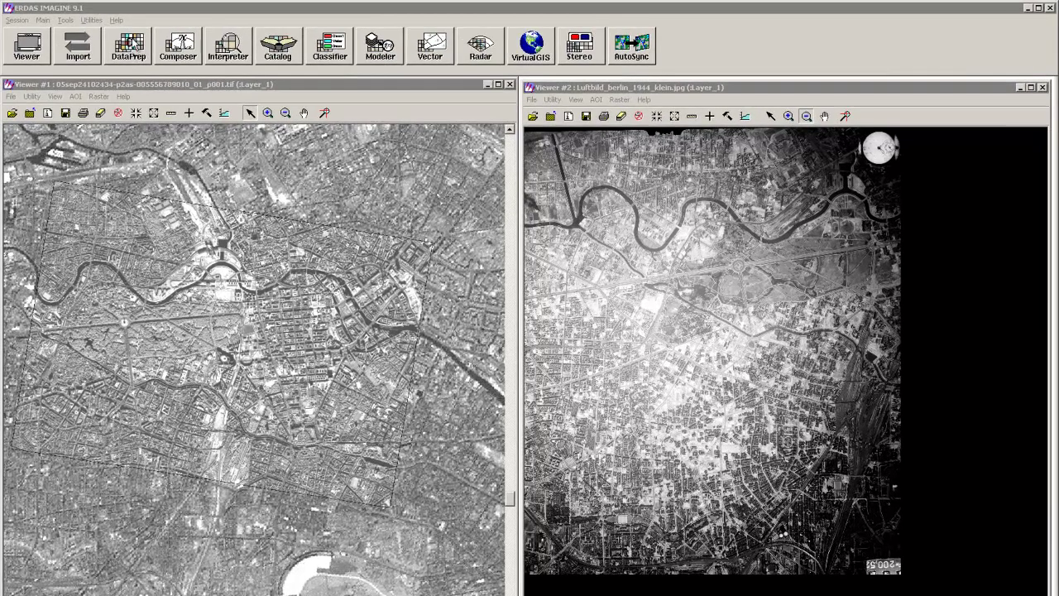
Start Image Geometric Correction and take the 1944 photo from Viewer #2 as input.
left_click(162, 48)
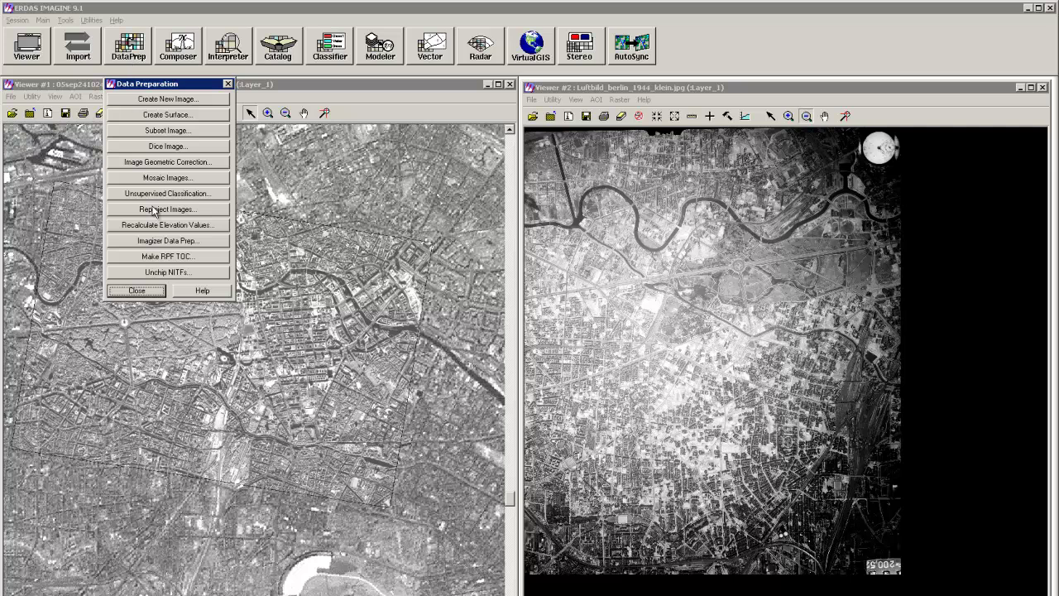
left_click(154, 162)
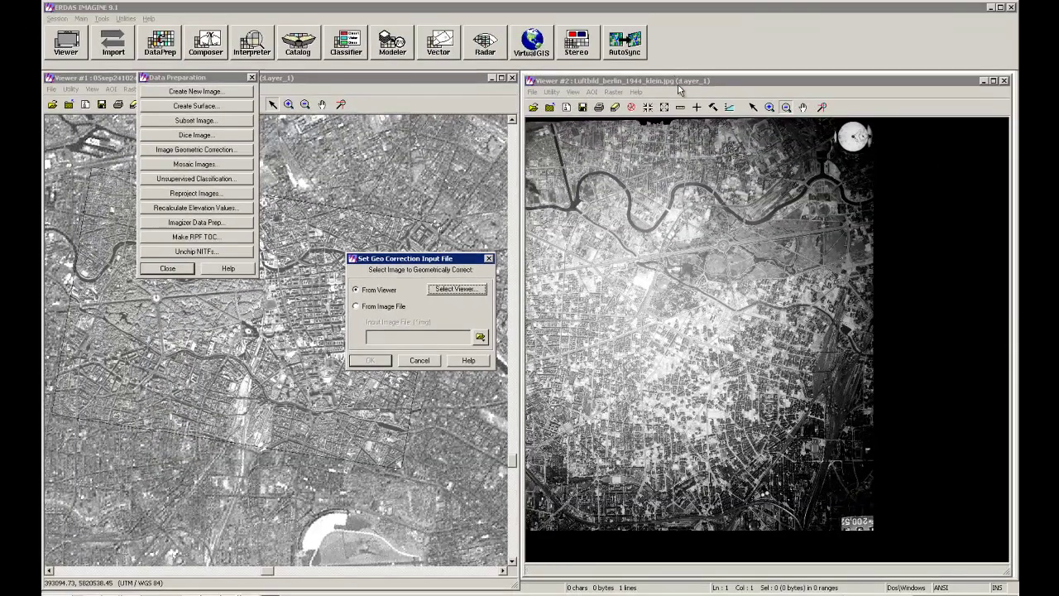
left_click(678, 83)
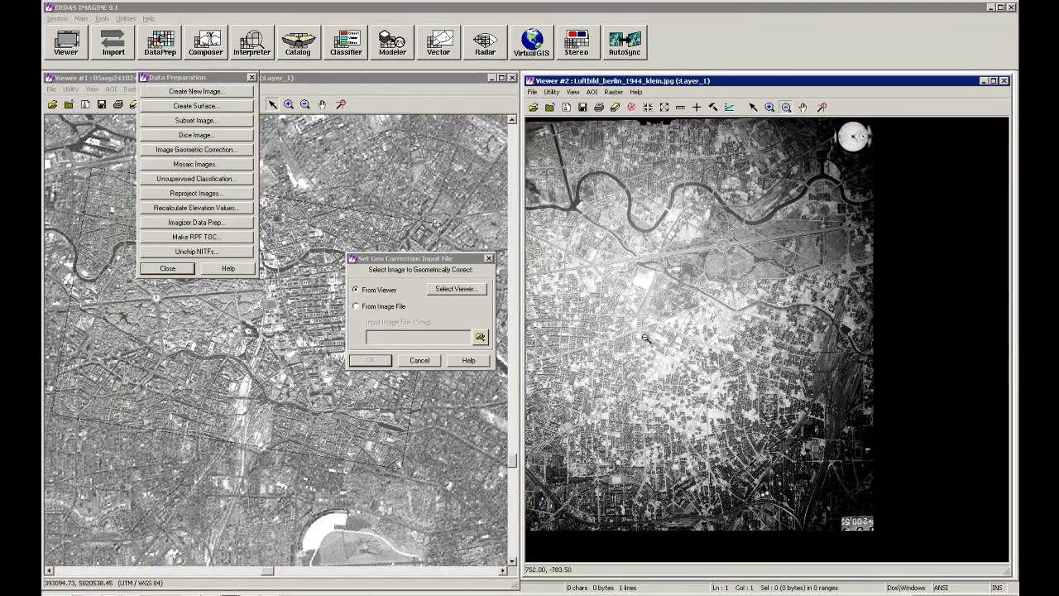
left_click(456, 289)
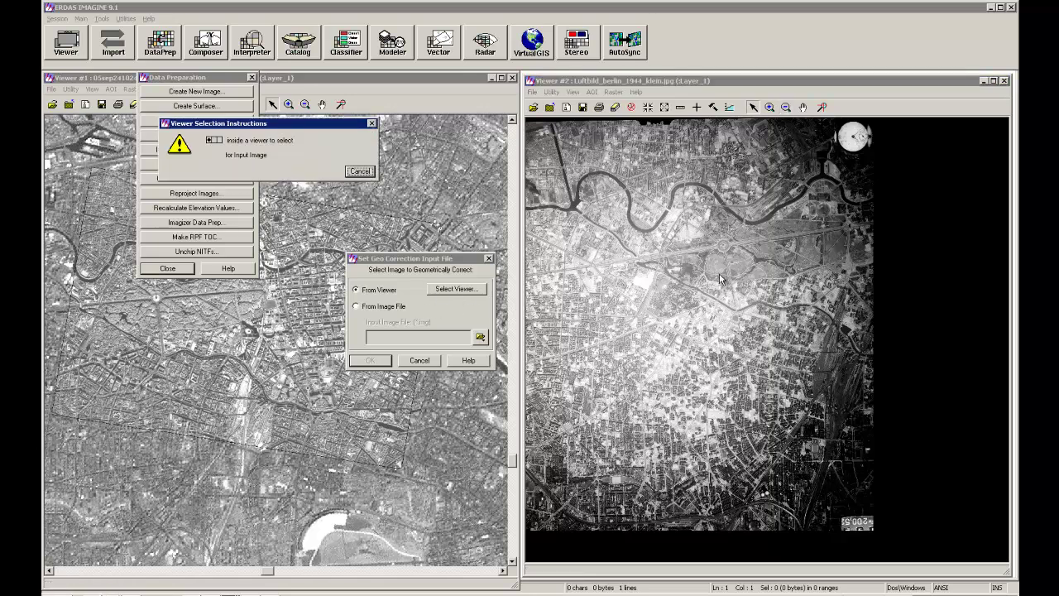
left_click(722, 275)
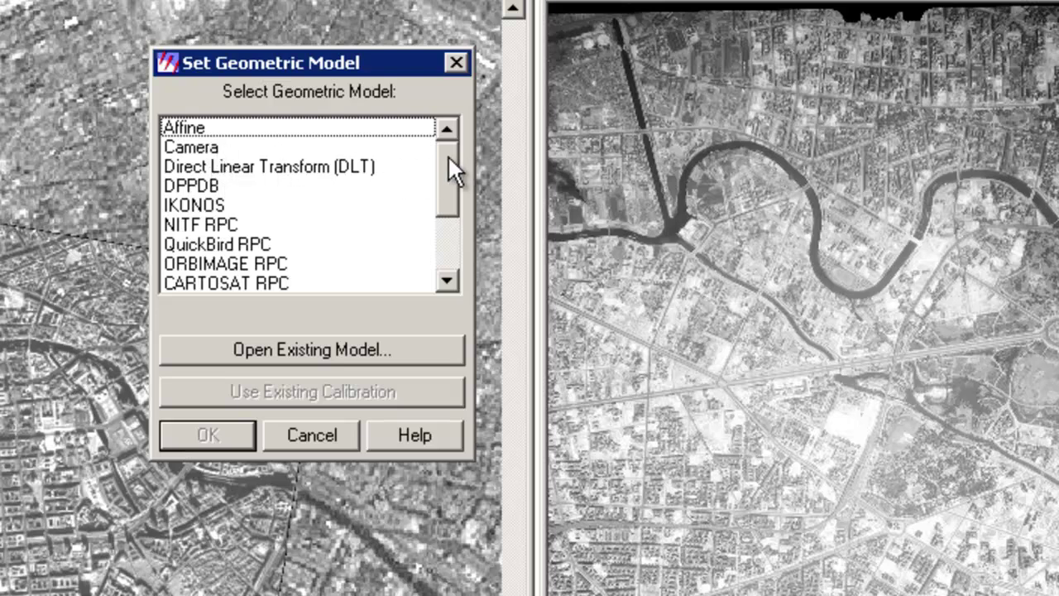
Scroll the geometric model list and select Polynomial.
left_click_drag(448, 161, 439, 229)
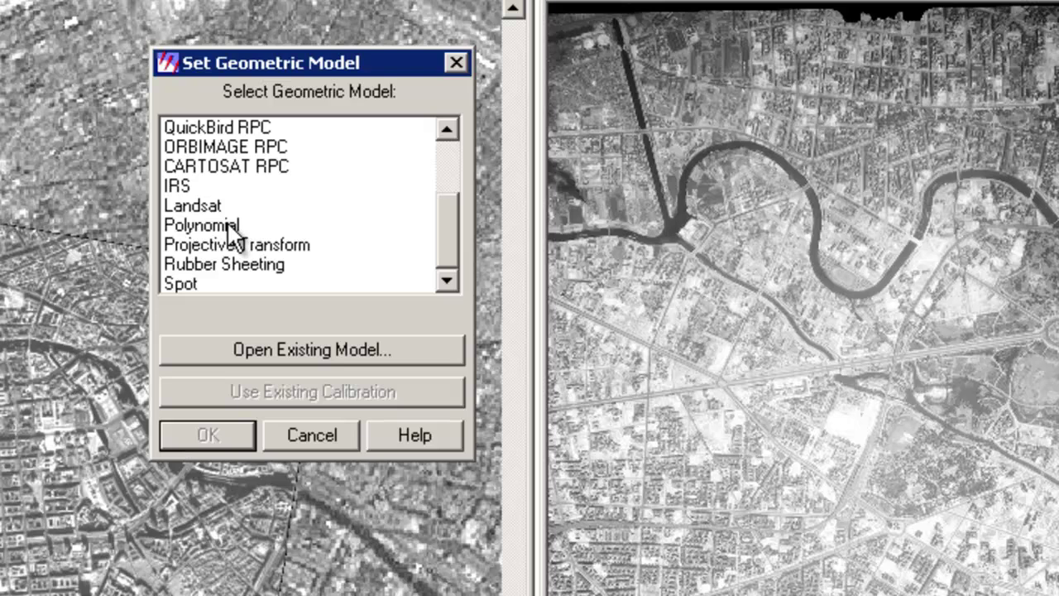
left_click_drag(447, 212, 440, 160)
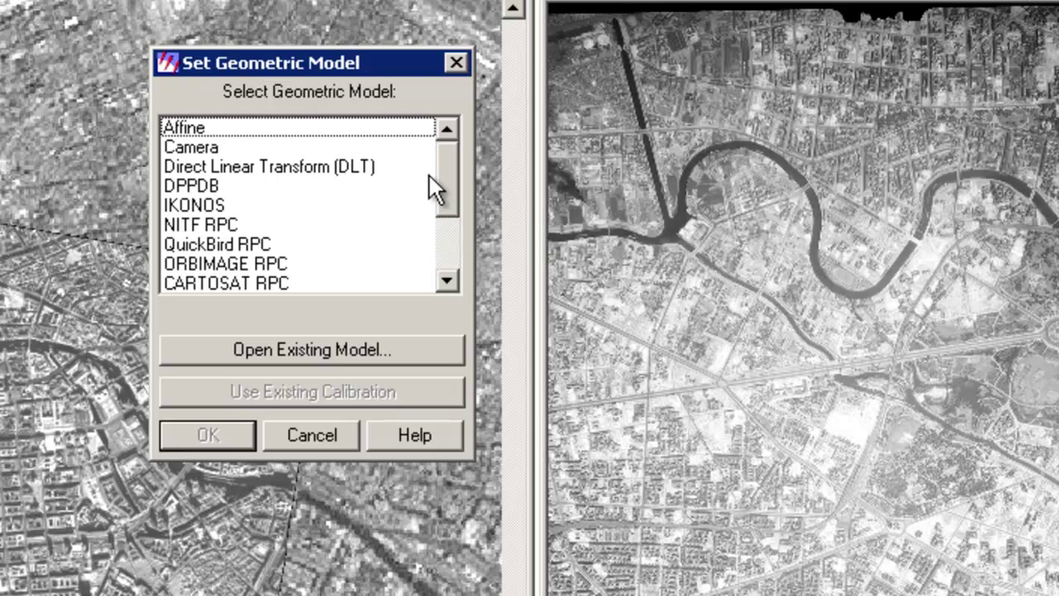
left_click_drag(452, 158, 457, 220)
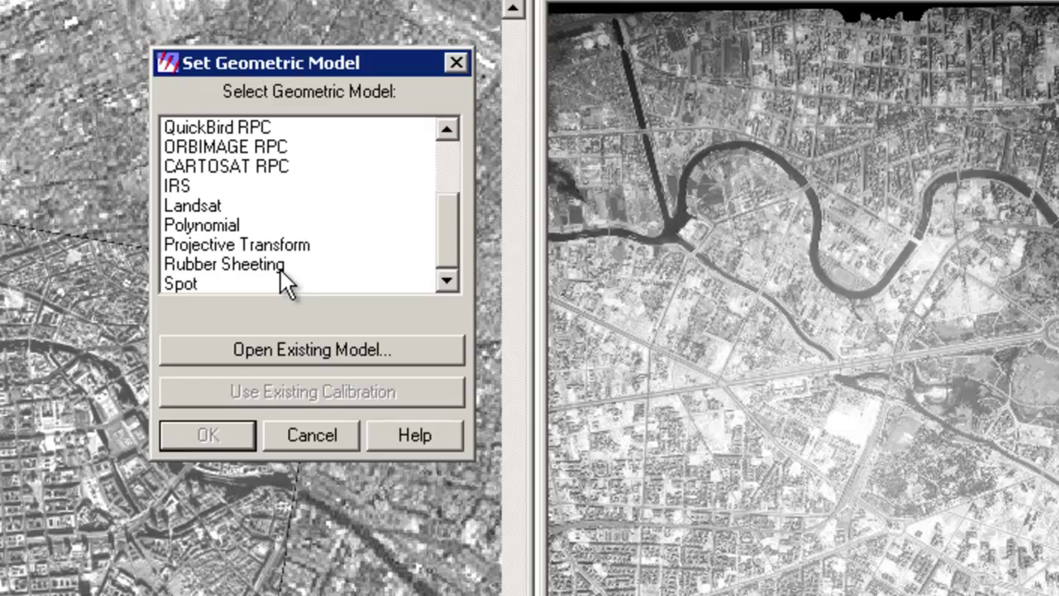
left_click(246, 224)
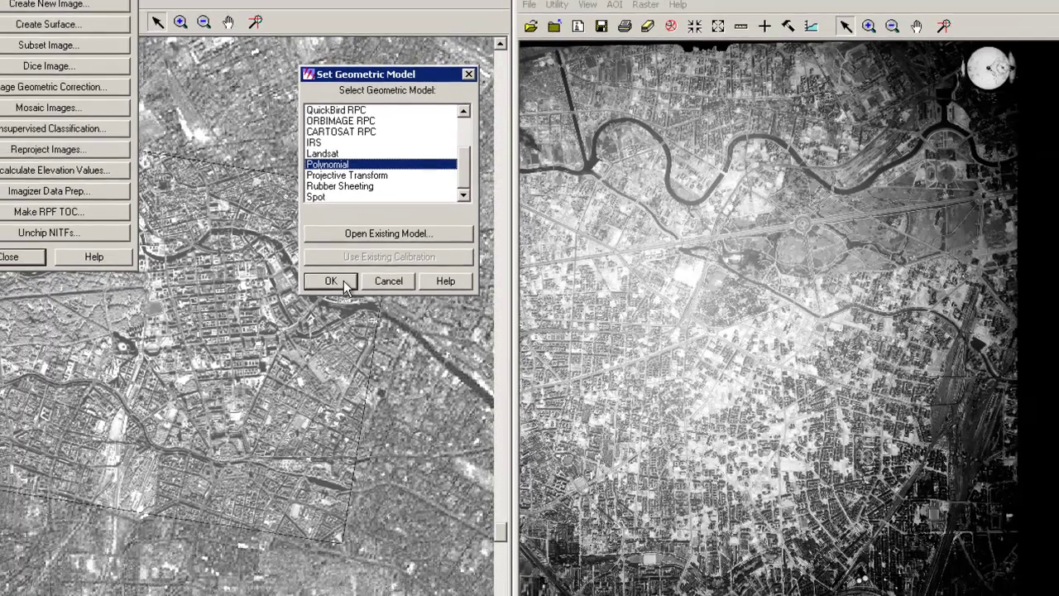
Confirm the Polynomial model and set its polynomial order to 3.
left_click(343, 281)
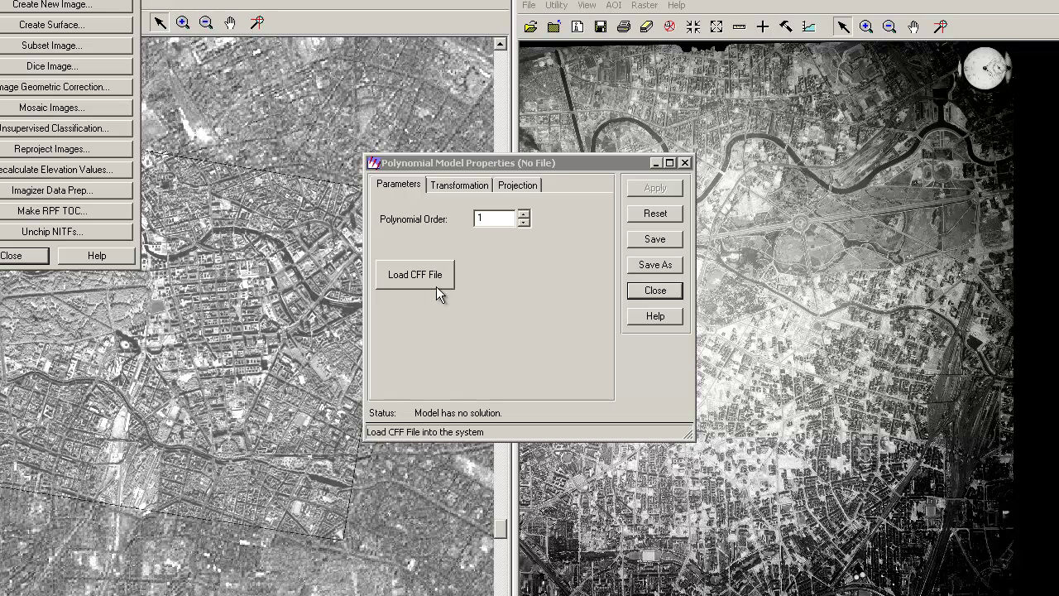
left_click(524, 213)
left_click(525, 215)
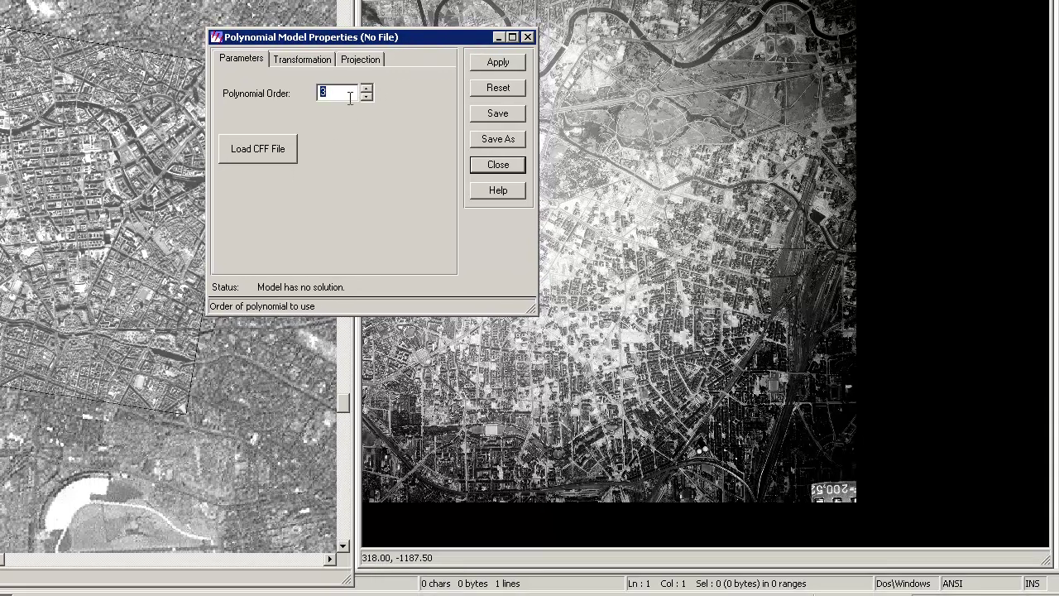
left_click(349, 97)
left_click(365, 89)
left_click(368, 88)
type("3")
left_click(370, 99)
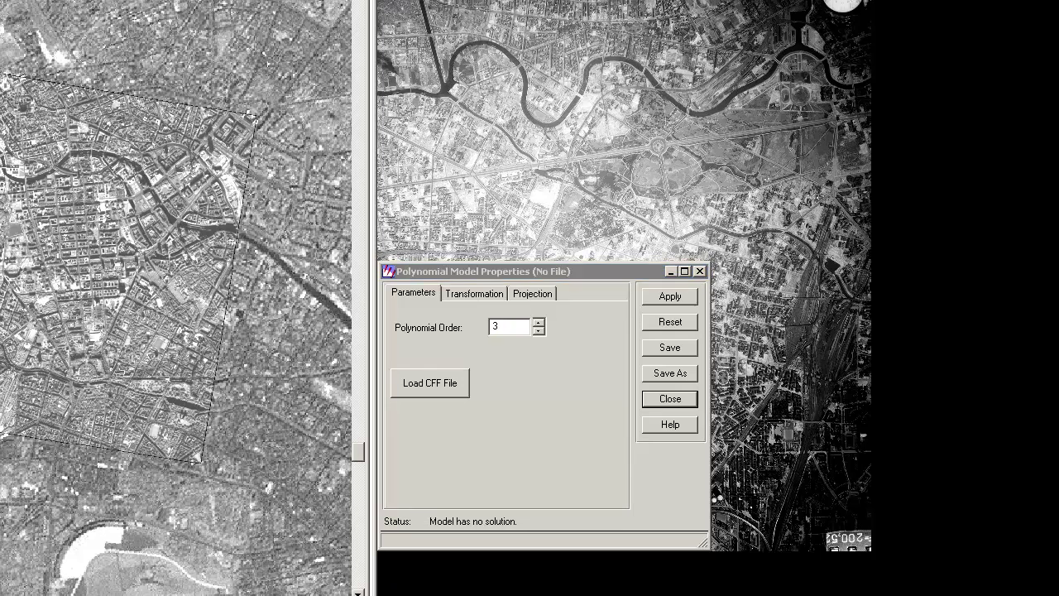
Move the Polynomial Model Properties window to the lower right.
left_click(496, 270)
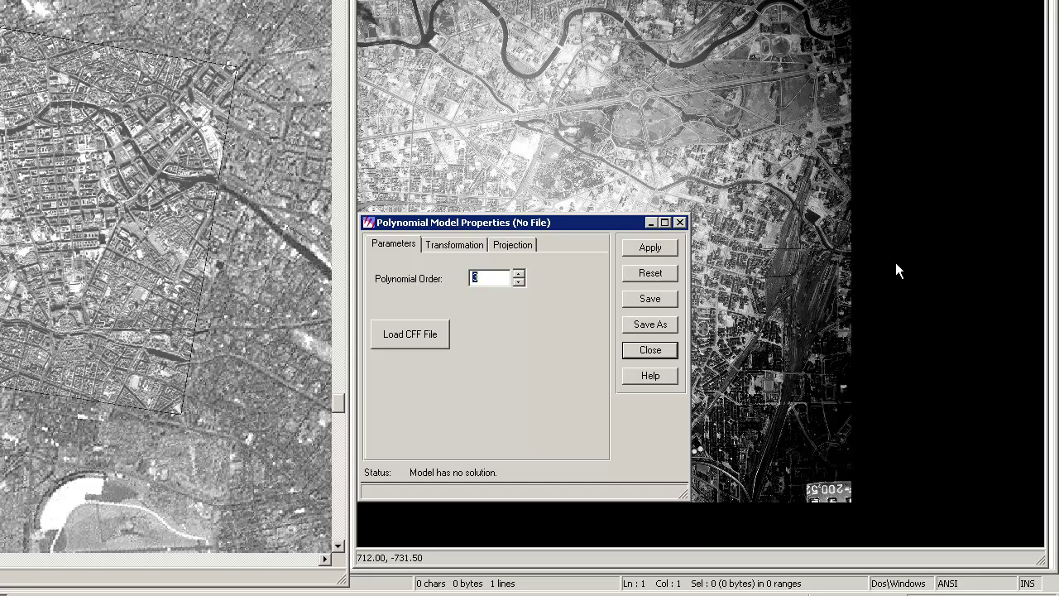
left_click_drag(895, 262, 893, 265)
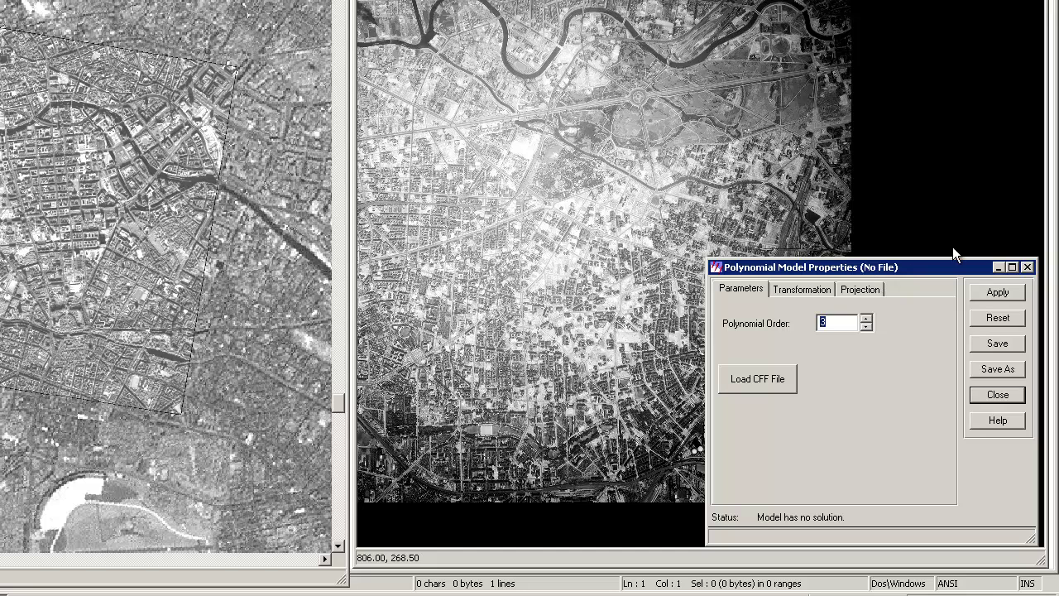
left_click(821, 322)
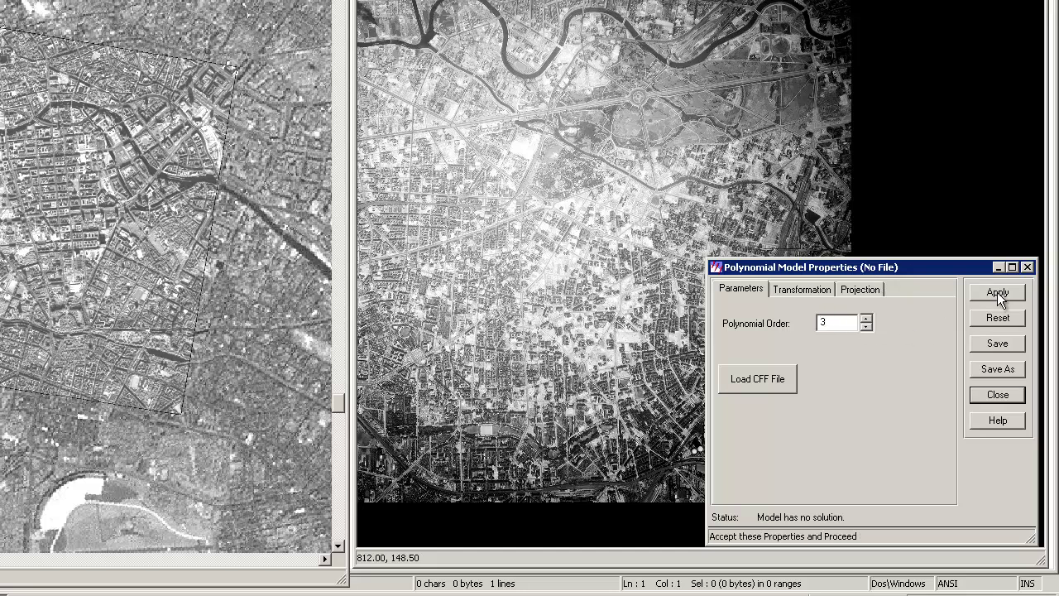
On the Projection tab, choose Set Projection from GCP Tool.
left_click(795, 291)
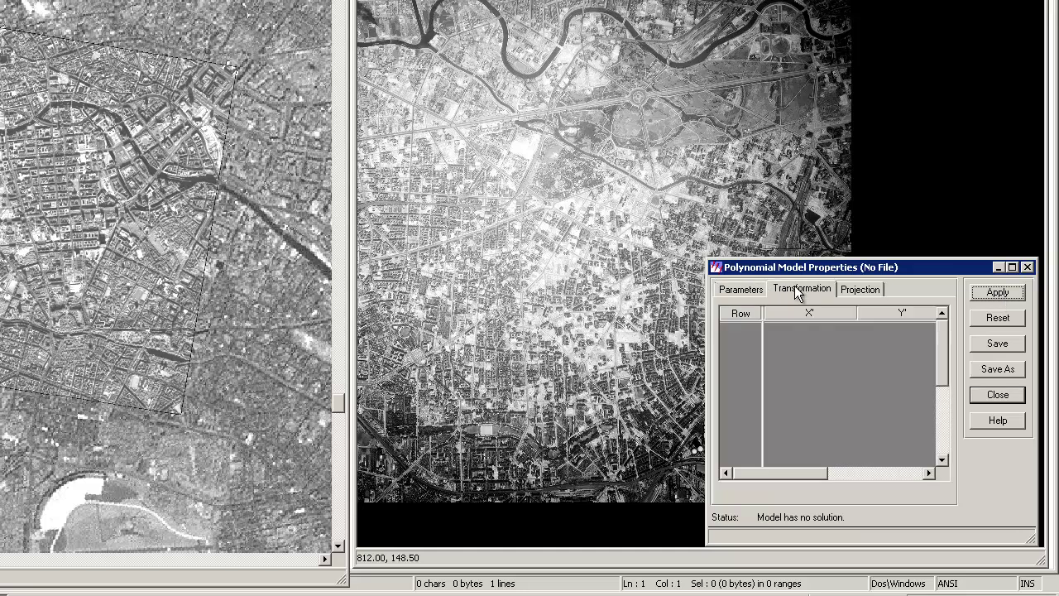
left_click(863, 289)
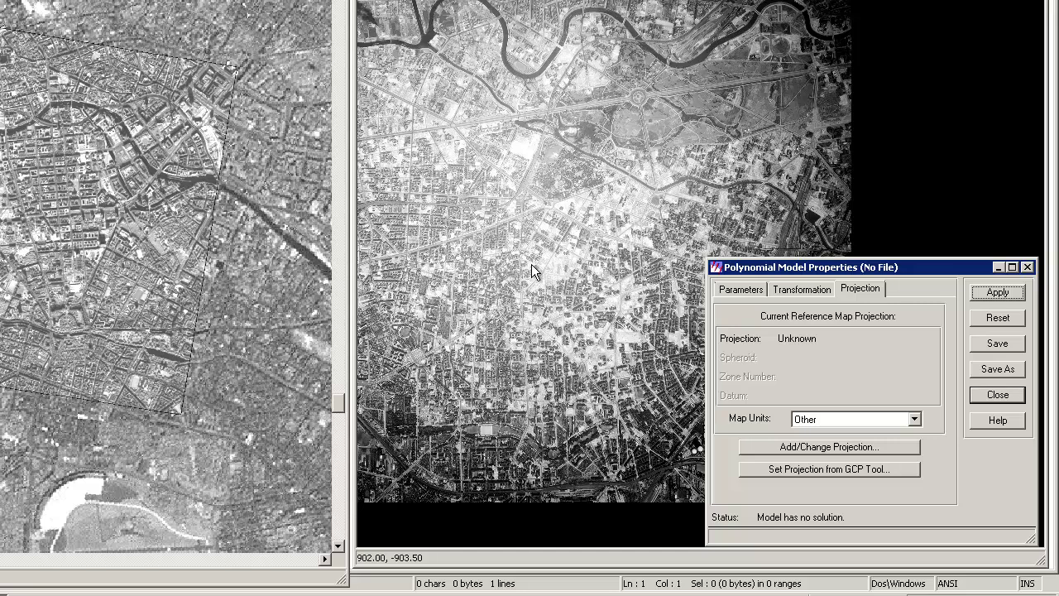
left_click(839, 470)
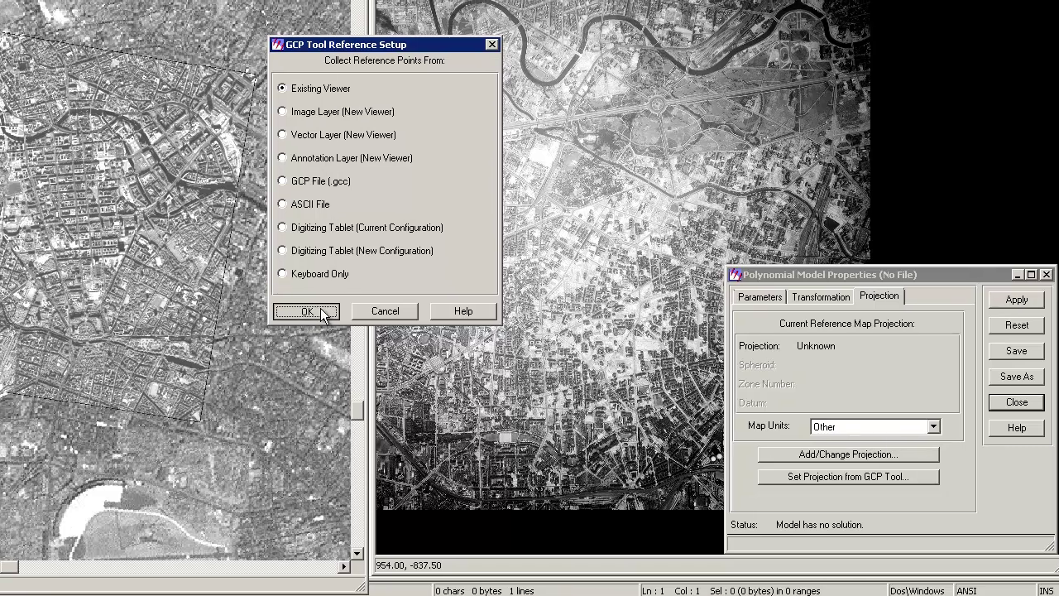
Use Viewer #1 as the existing reference viewer and accept its UTM zone 33 WGS 84 projection.
left_click(321, 312)
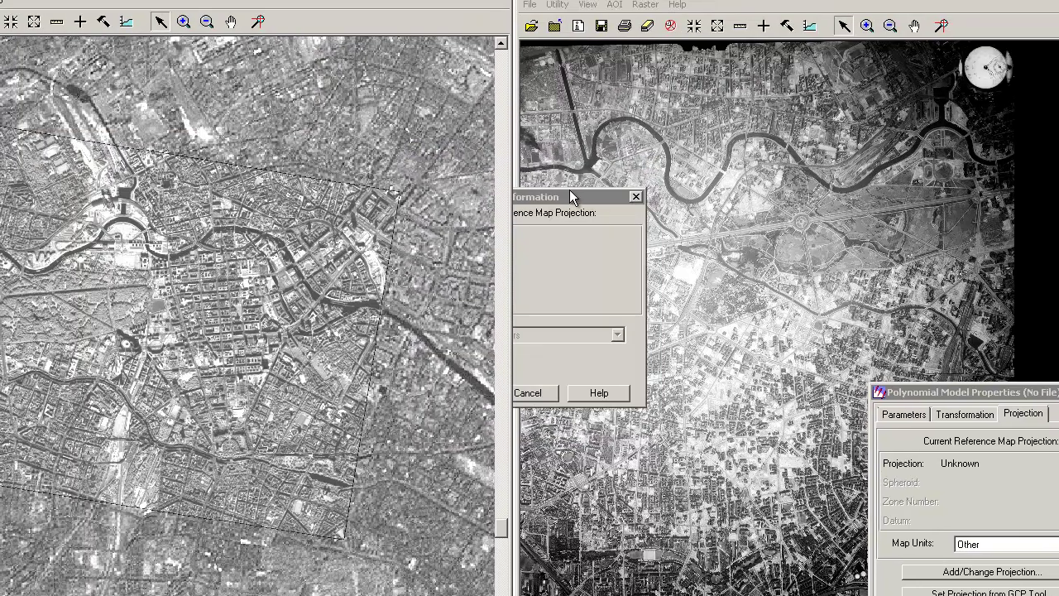
left_click(558, 182)
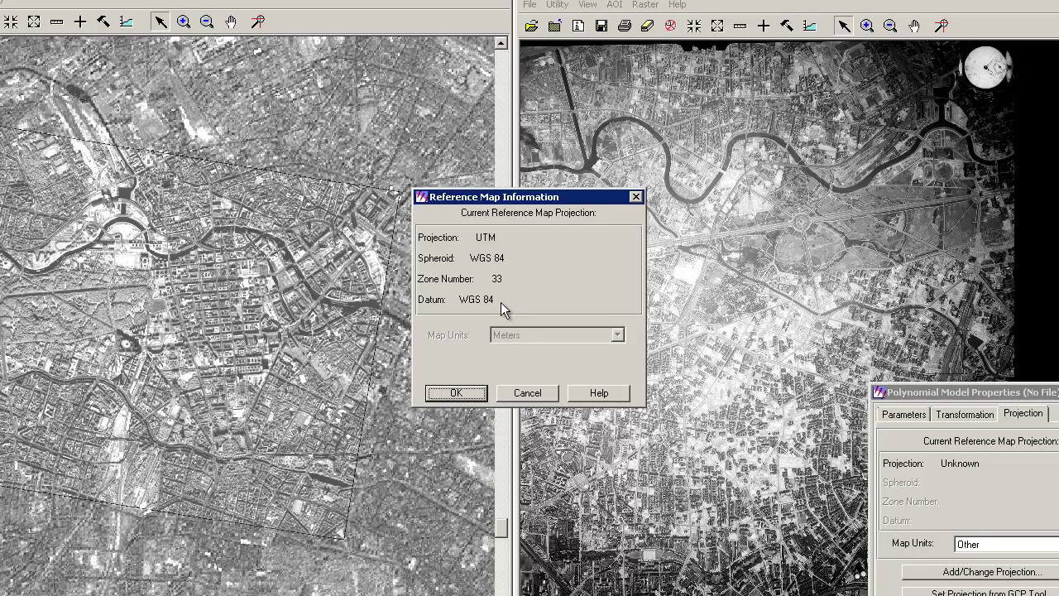
left_click(454, 393)
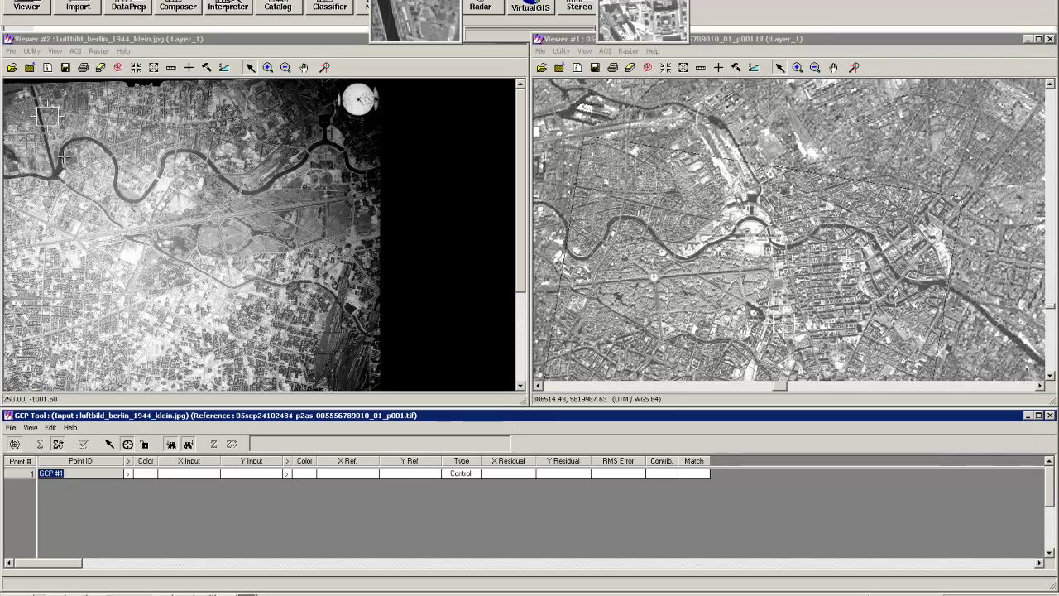
Zoom both the 1944 photo and the reference image onto the matching Spree bridge crossing.
left_click(268, 69)
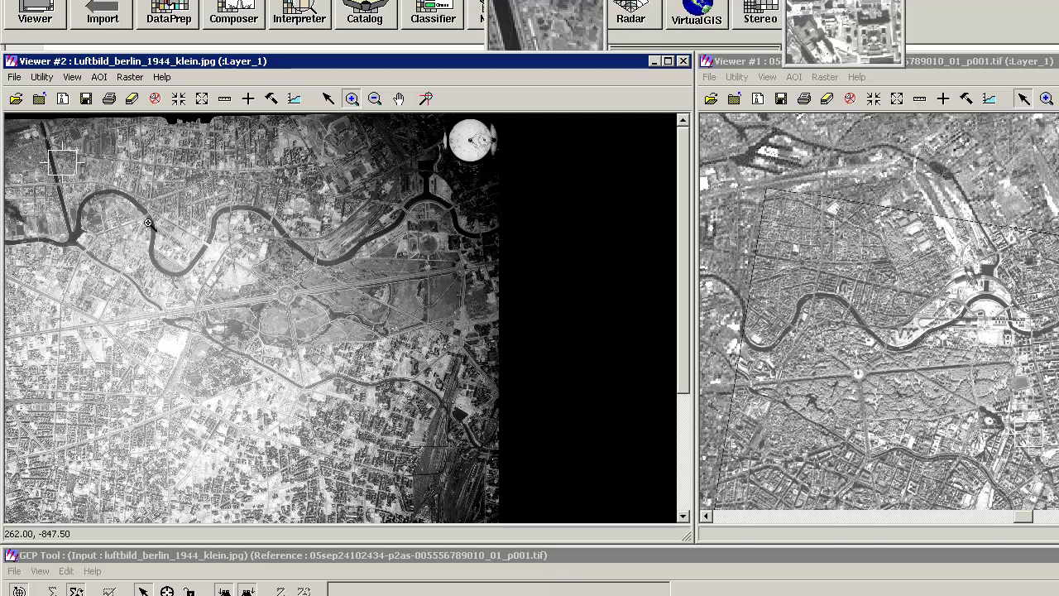
left_click_drag(136, 206, 290, 308)
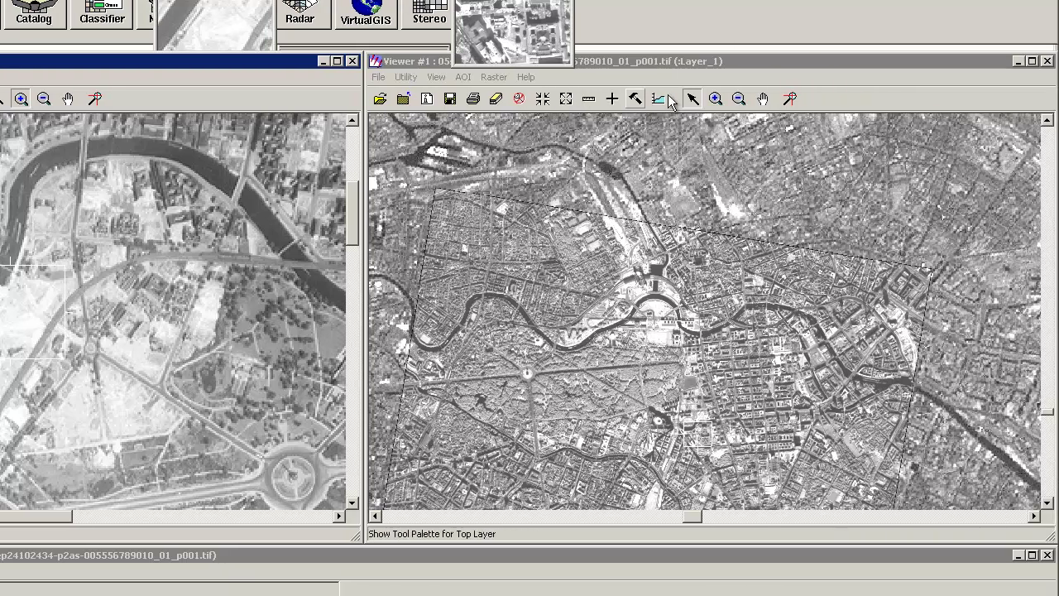
left_click(822, 98)
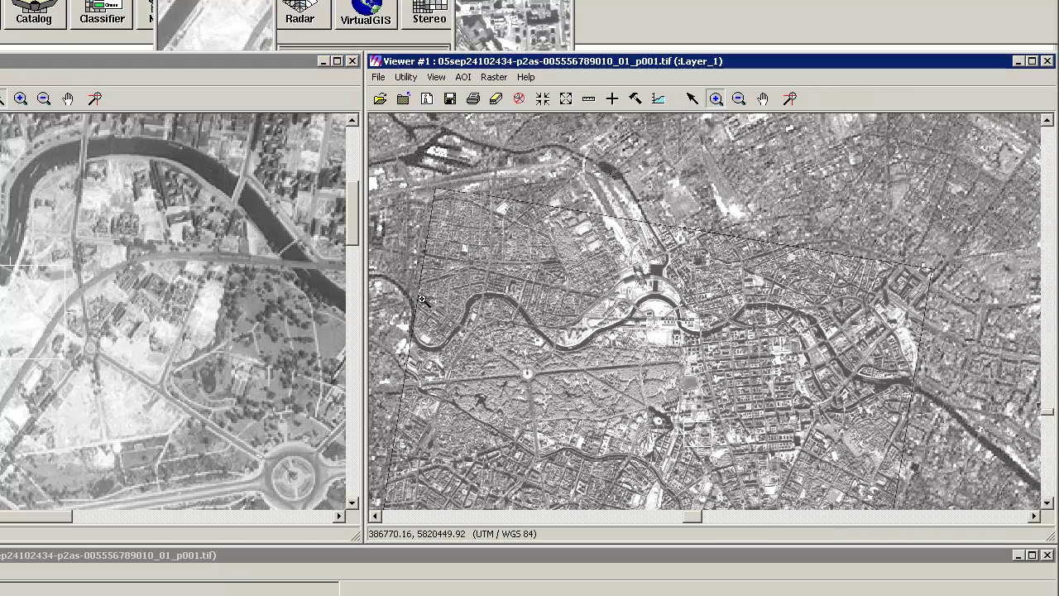
left_click_drag(441, 322, 531, 376)
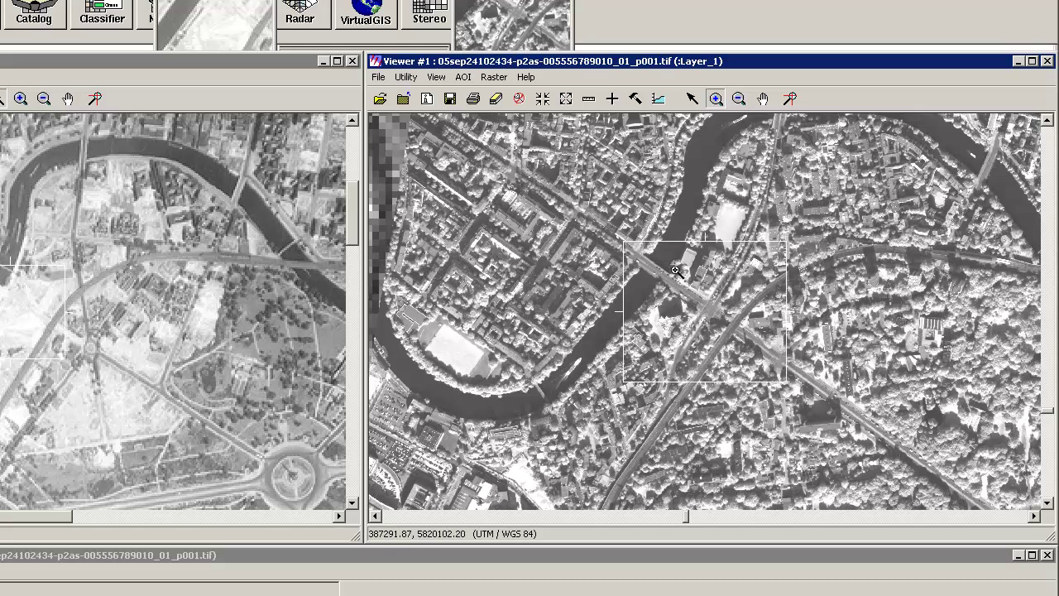
left_click_drag(585, 209, 762, 383)
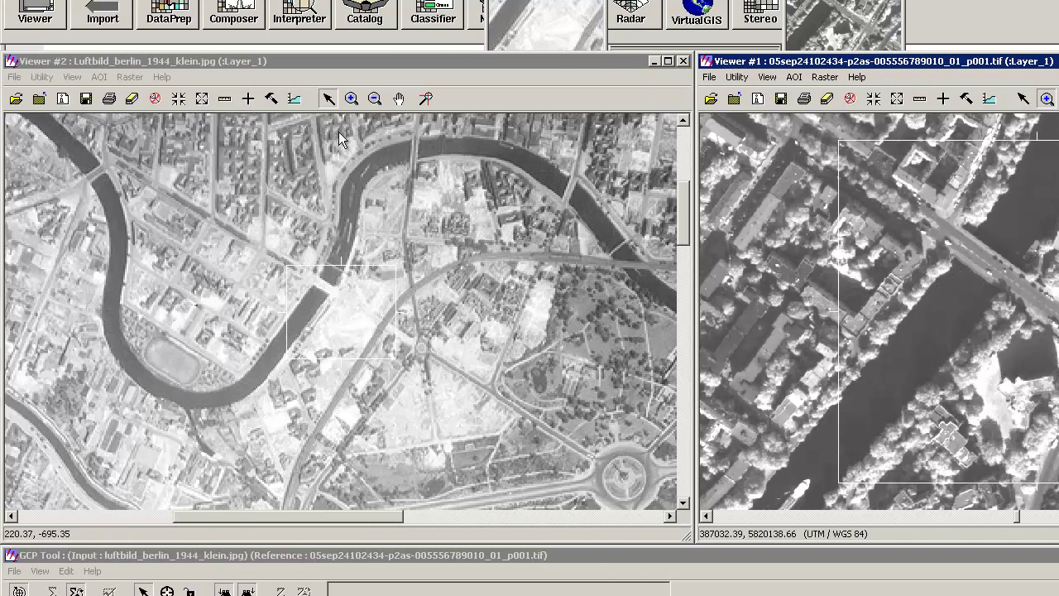
left_click(352, 98)
left_click_drag(252, 245, 399, 333)
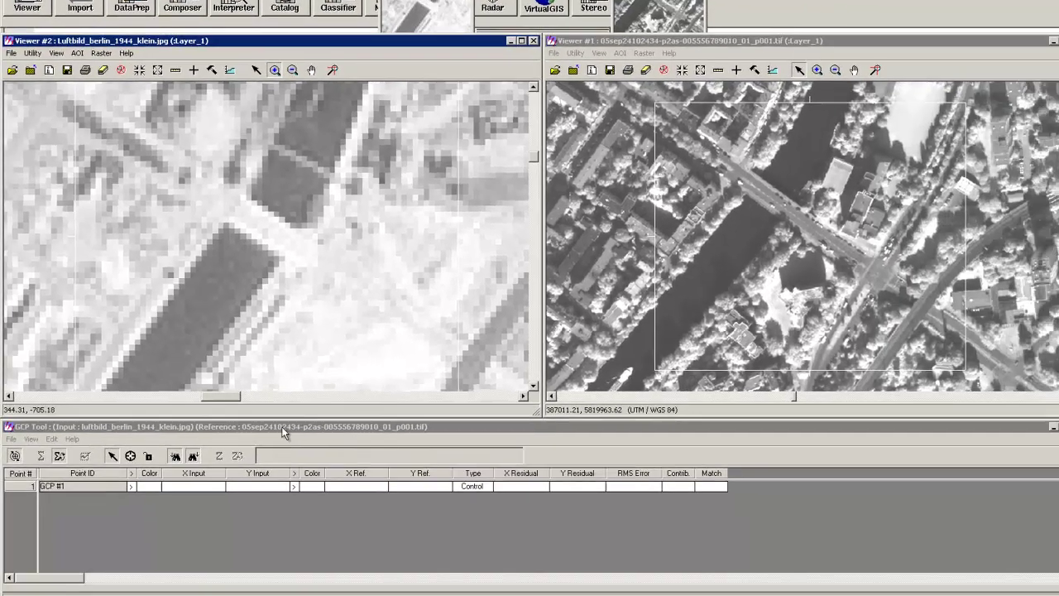
left_click(362, 555)
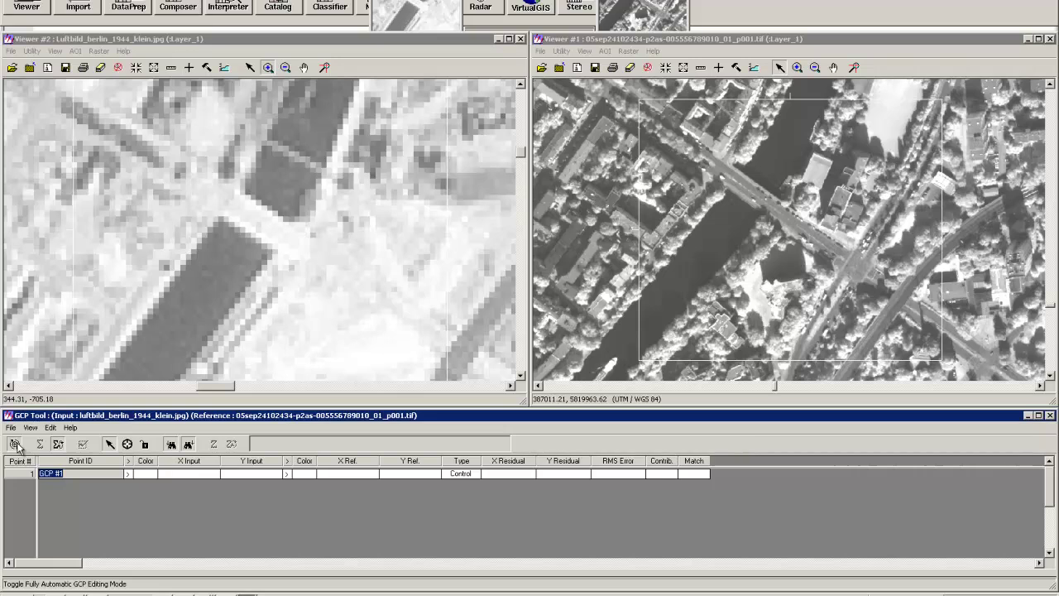
Place GCP #1 at input 320.717, -701.115 and reference 387244.834, 5820109.719.
left_click(128, 444)
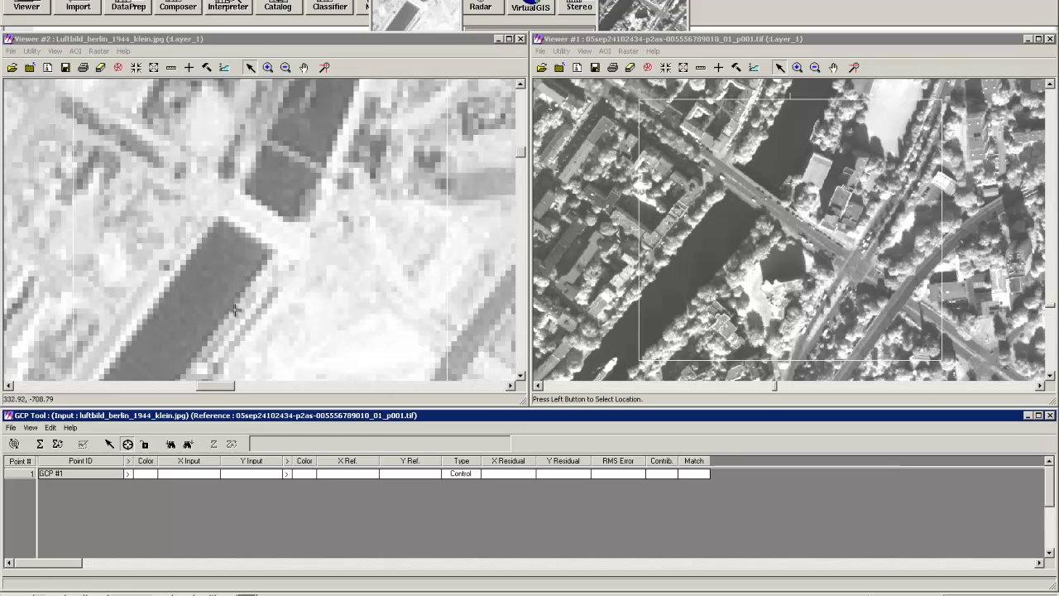
left_click(273, 252)
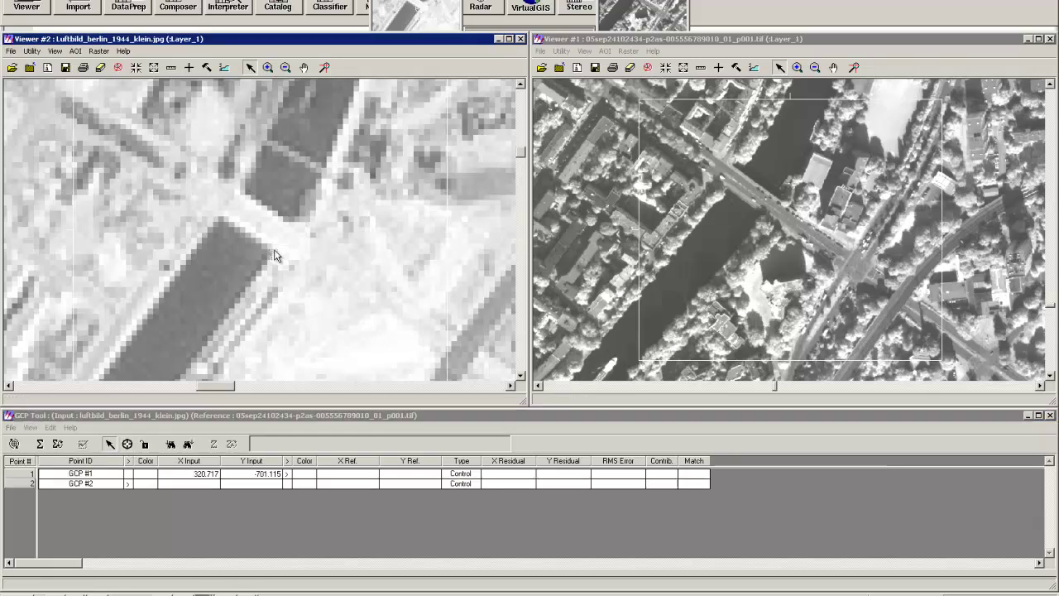
left_click(127, 443)
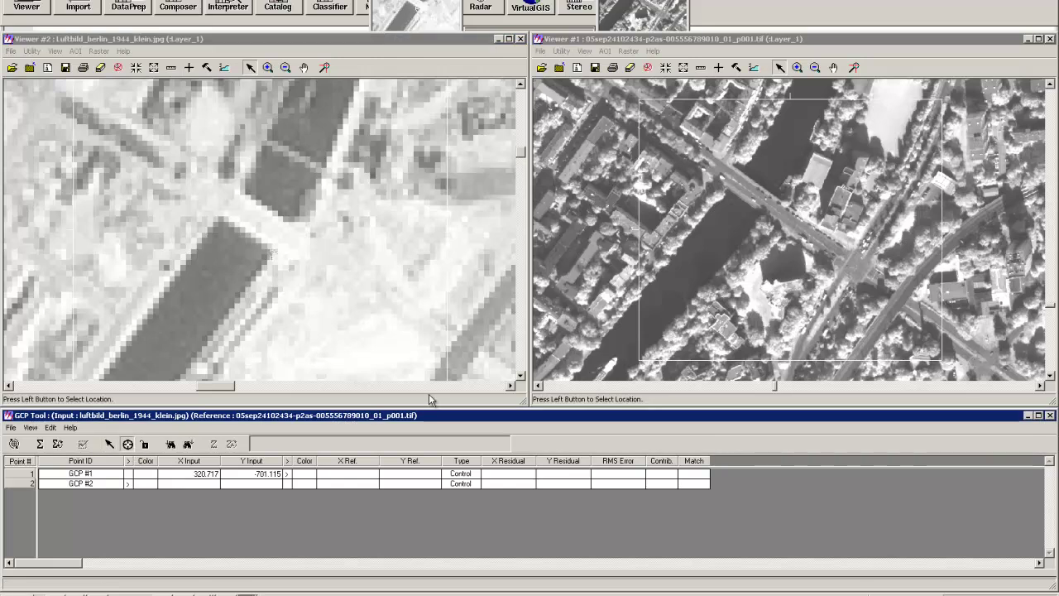
left_click(762, 215)
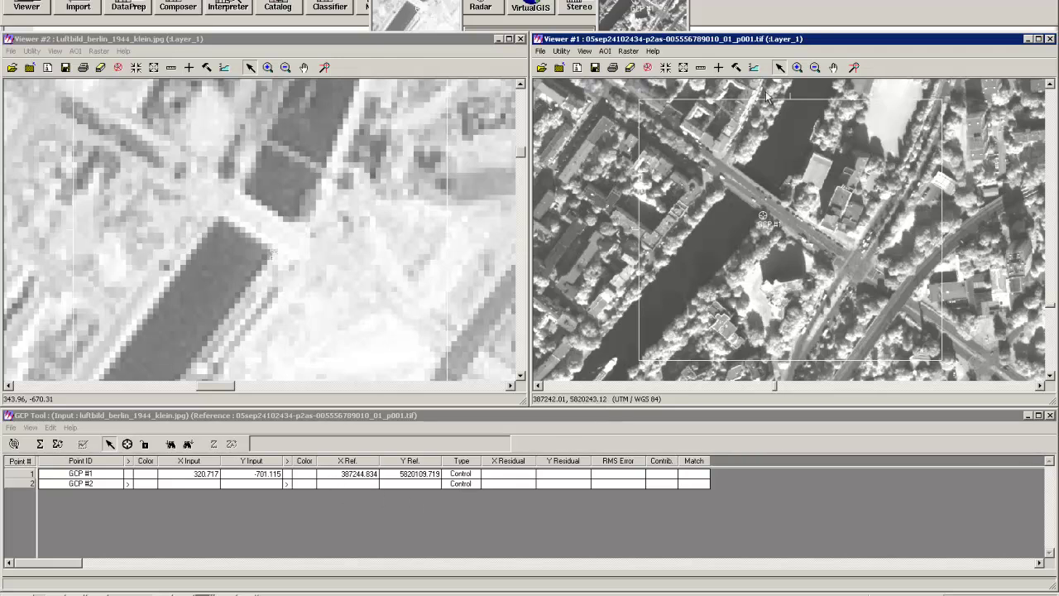
Zoom out the reference image and the 1944 photo to a wider view showing the river.
left_click(814, 67)
left_click(775, 245)
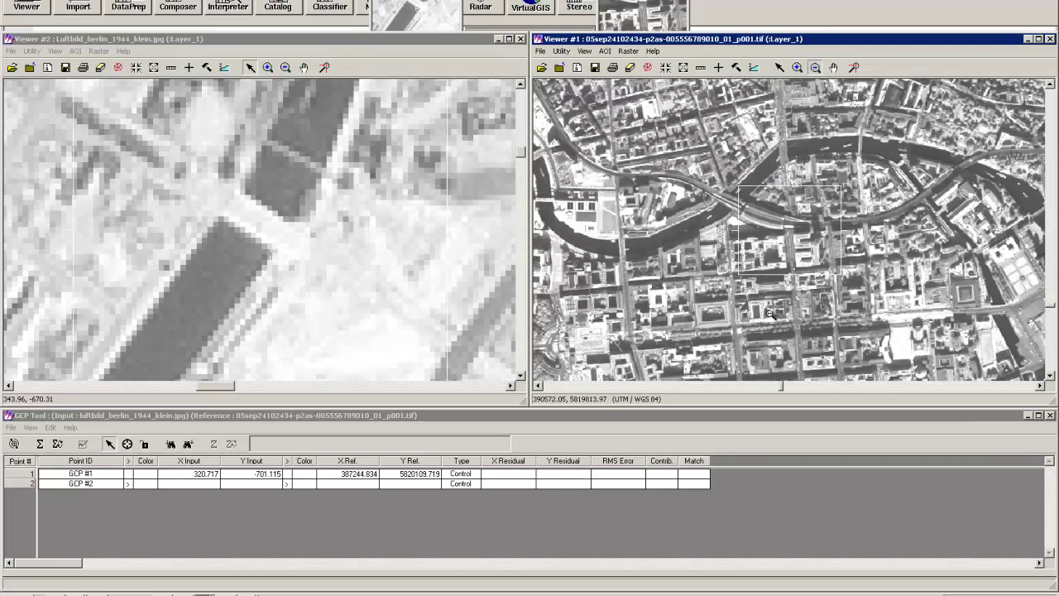
left_click(538, 385)
left_click_drag(538, 385, 538, 385)
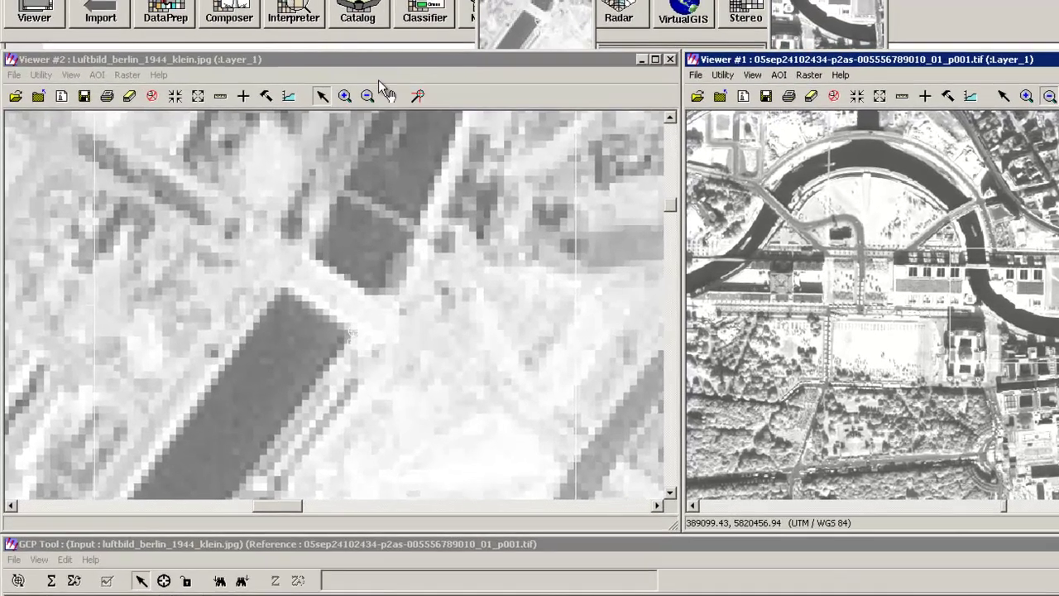
left_click(285, 67)
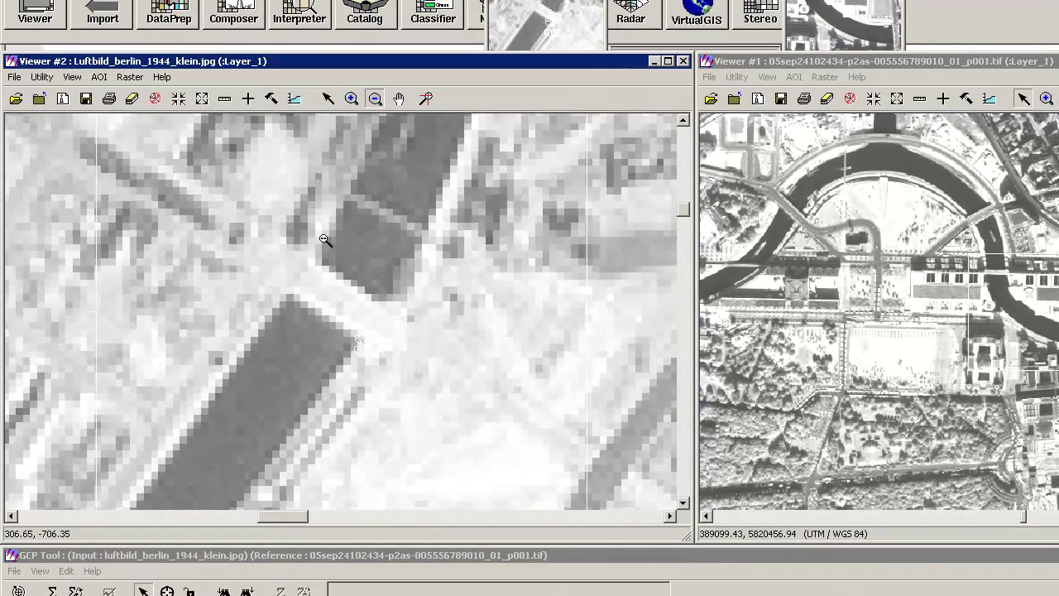
left_click(255, 180)
left_click(401, 341)
left_click(477, 332)
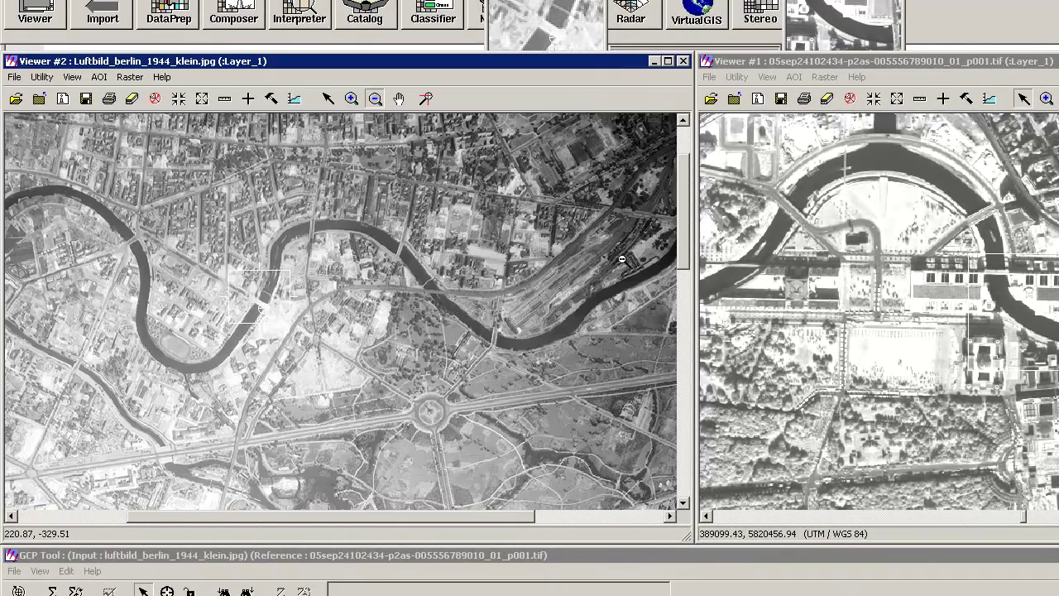
left_click(574, 517)
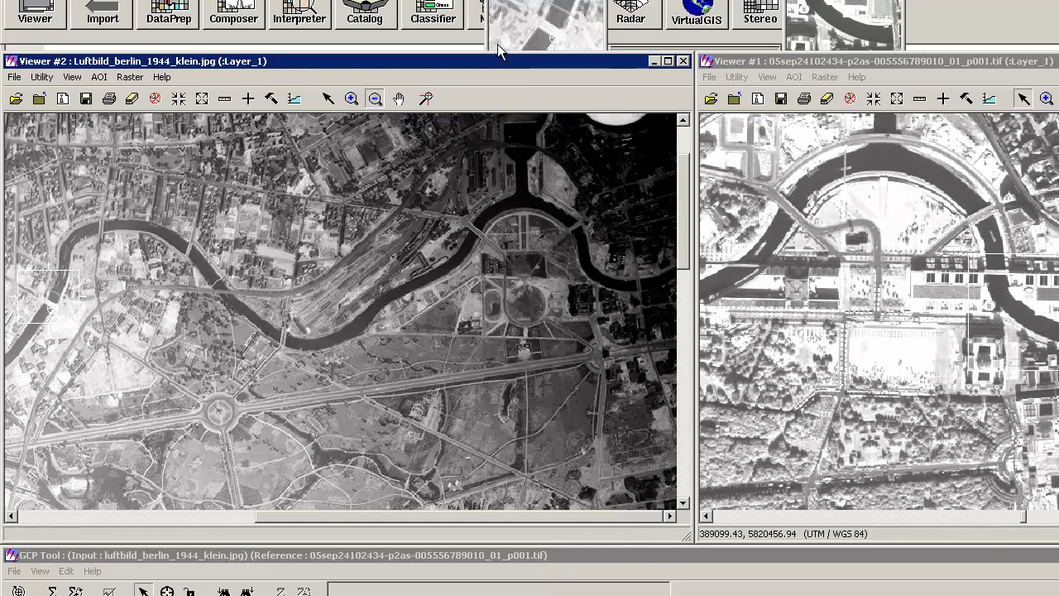
Zoom both images in on the next bridge at the river loop.
left_click(352, 98)
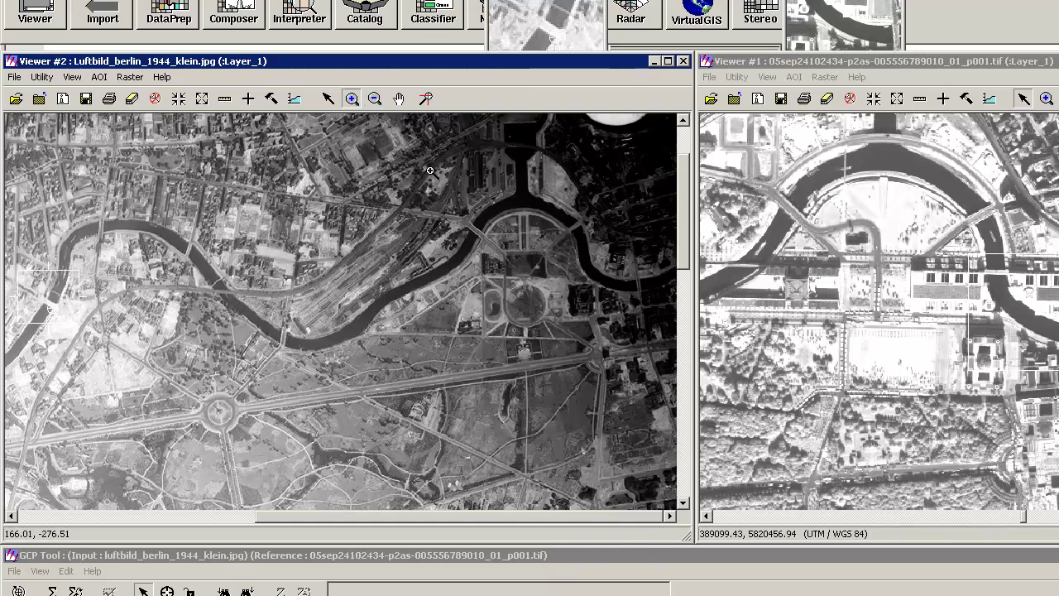
left_click_drag(428, 167, 622, 291)
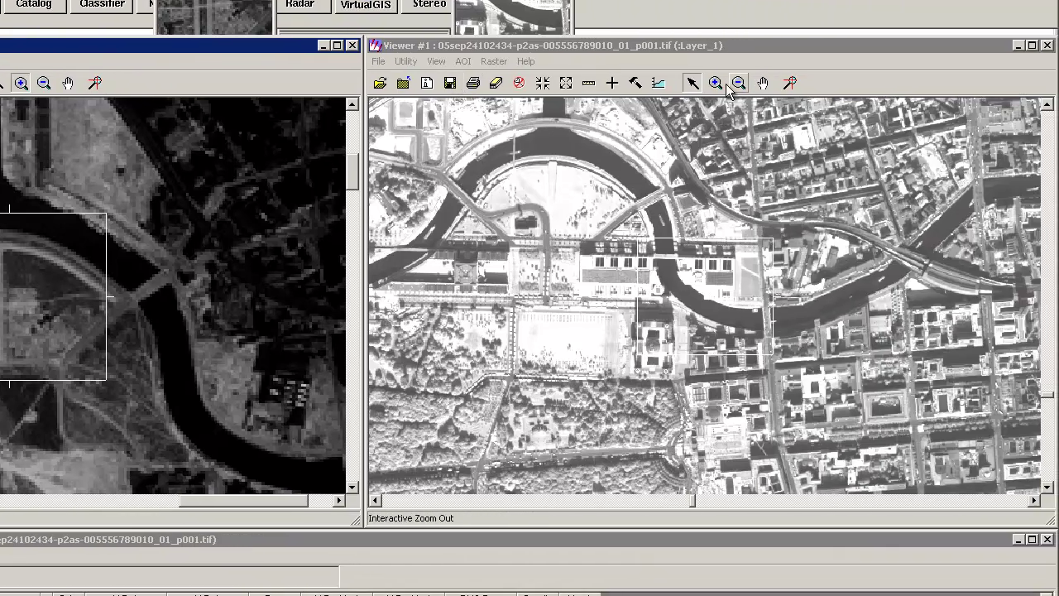
left_click(762, 85)
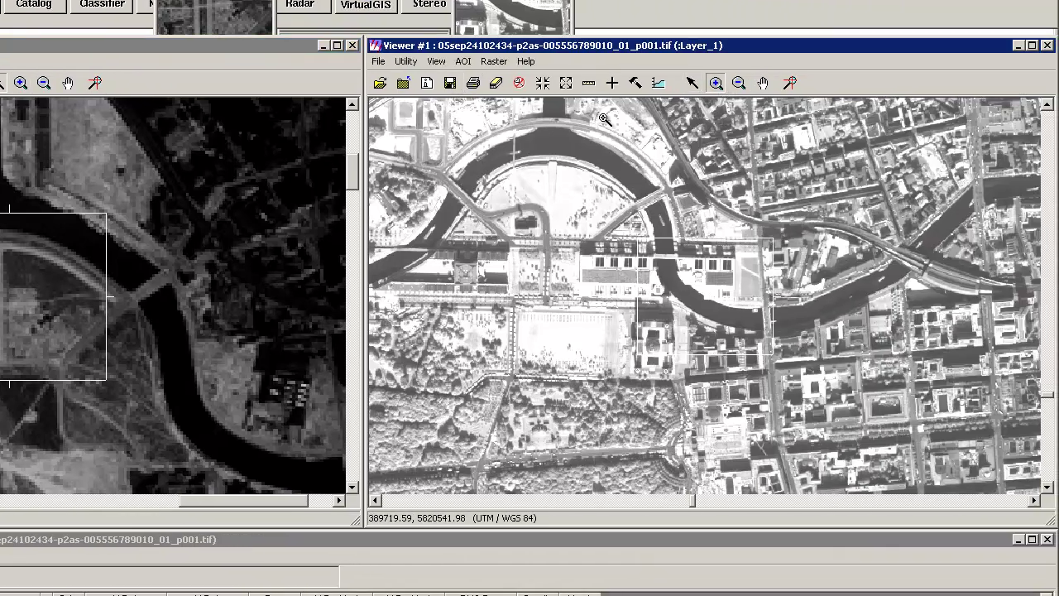
left_click_drag(428, 162, 527, 240)
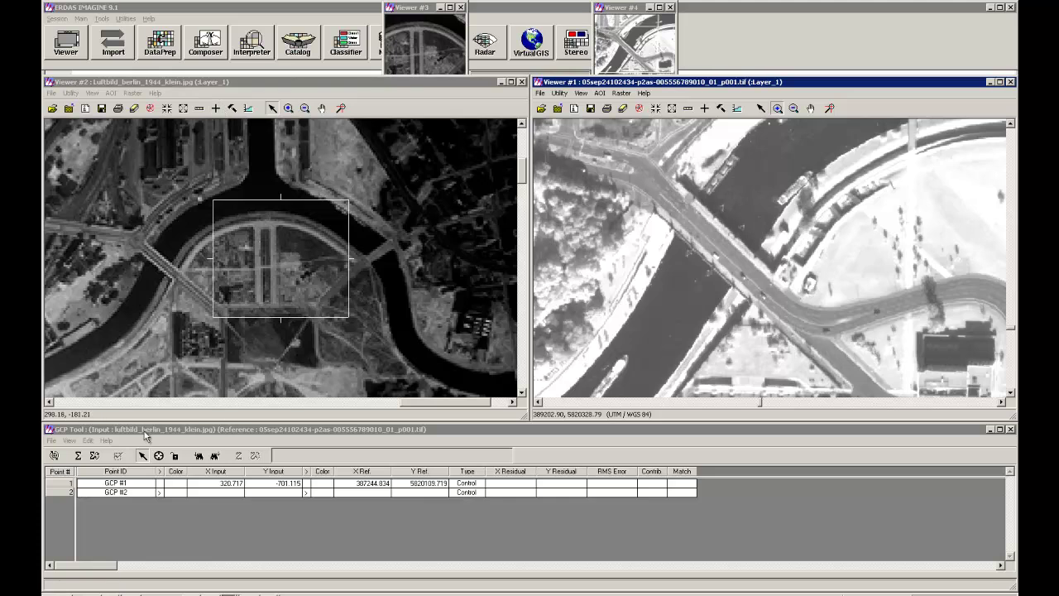
Mark GCP #2 on the bridge in both images (input 239.456, -222.521; reference 389327.736, 5820312.276).
left_click(145, 436)
left_click(158, 455)
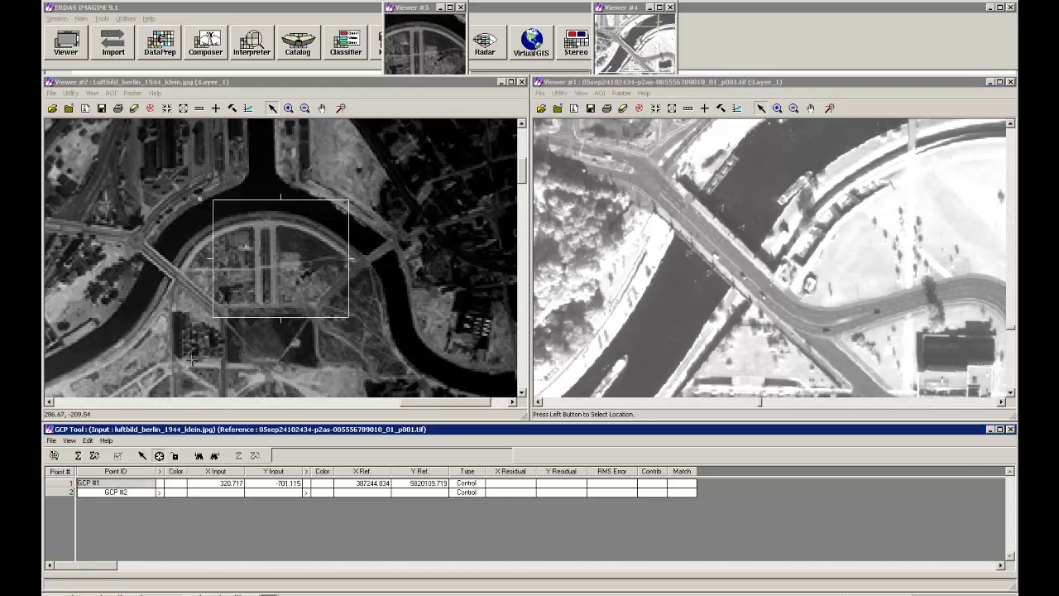
left_click(165, 277)
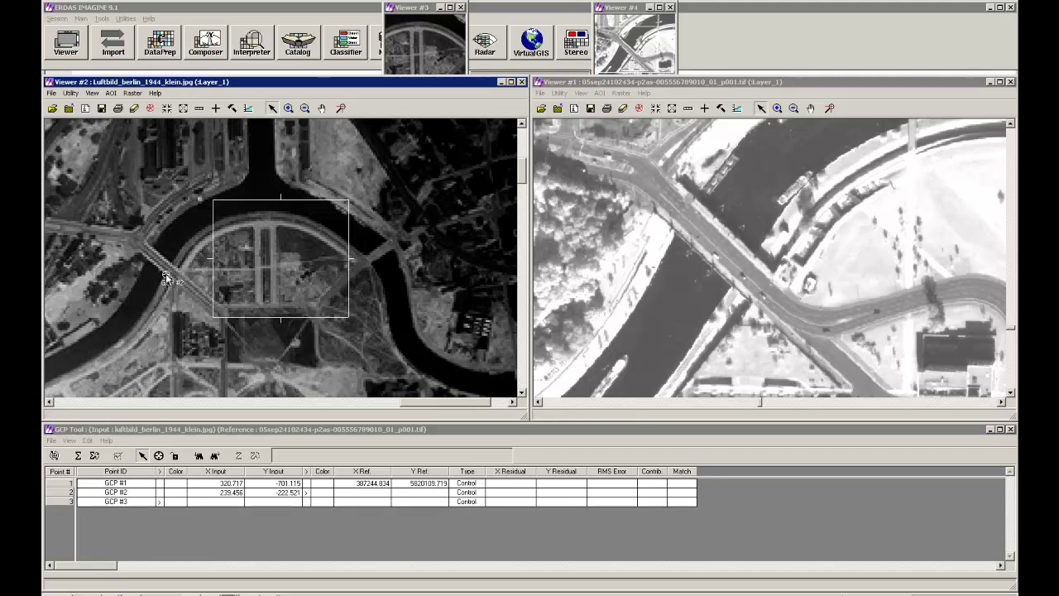
left_click(158, 455)
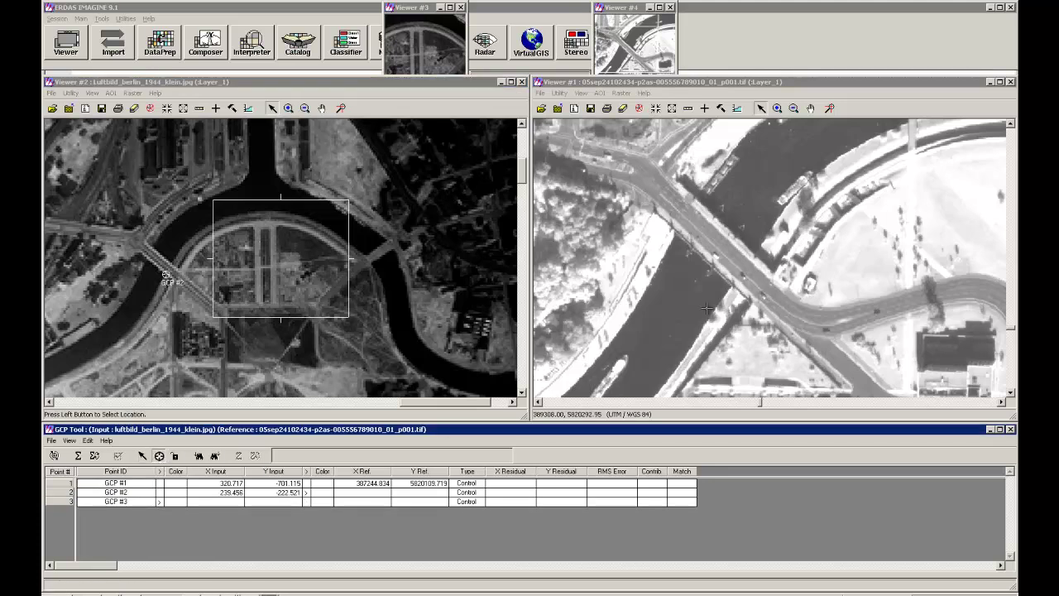
left_click(730, 288)
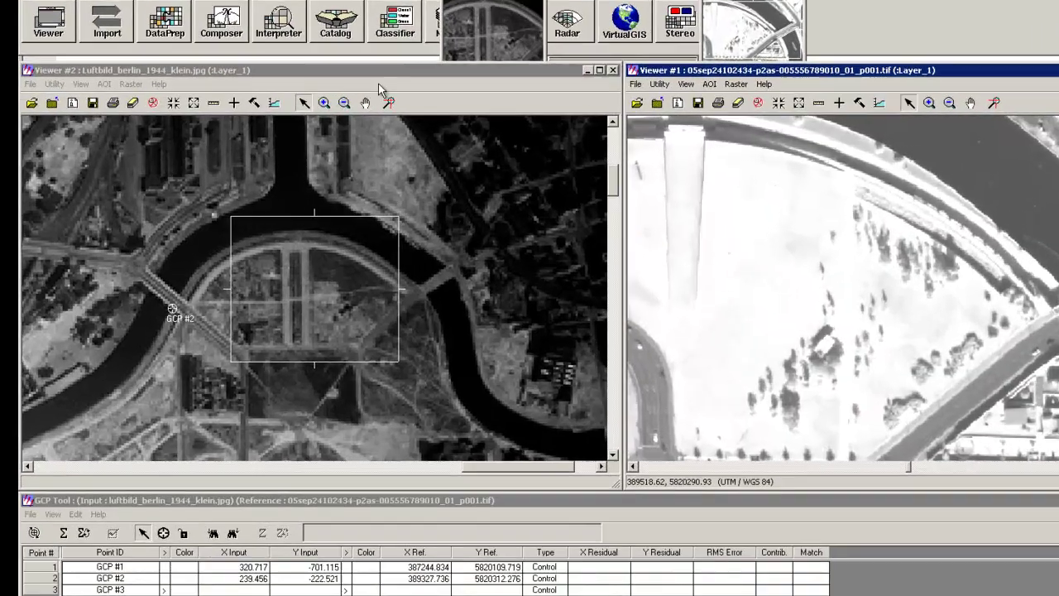
Place GCP #3 at input 229.864, -121.404 and reference 389765.872, 5820327.982, then widen the reference view.
left_click(287, 108)
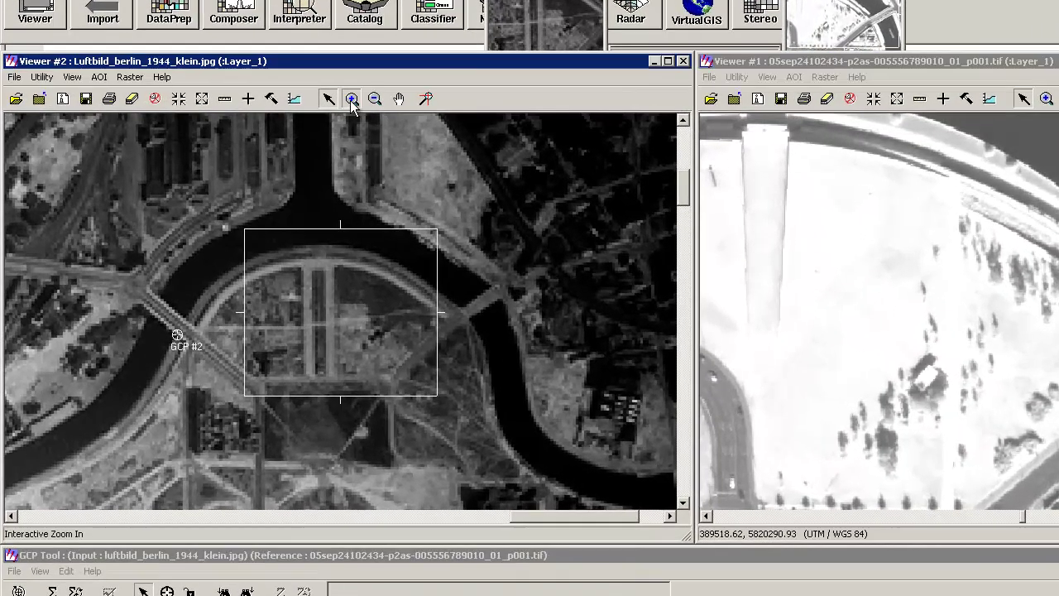
left_click_drag(403, 245, 571, 387)
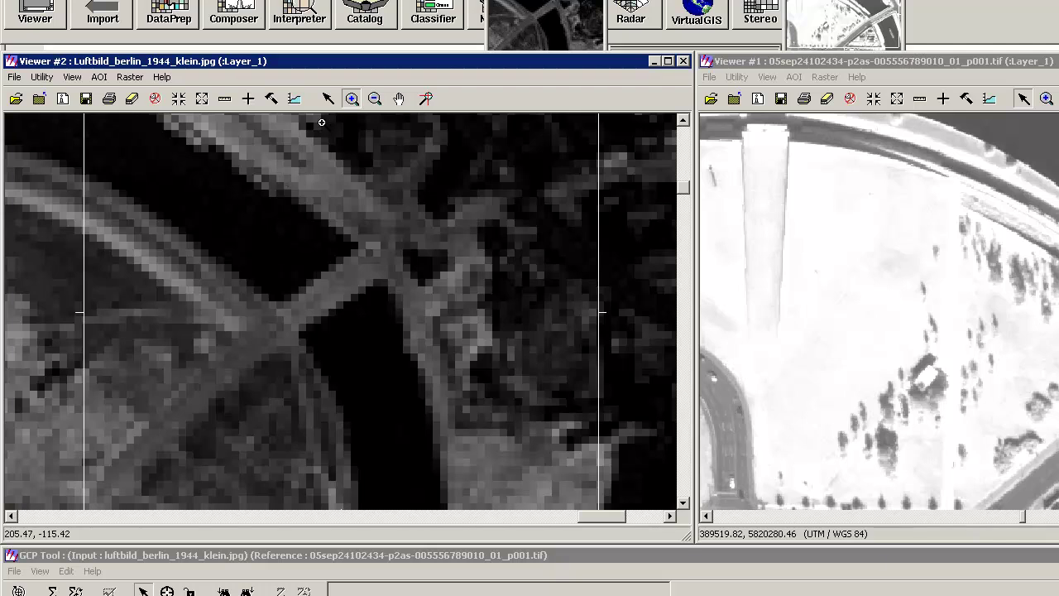
left_click(168, 591)
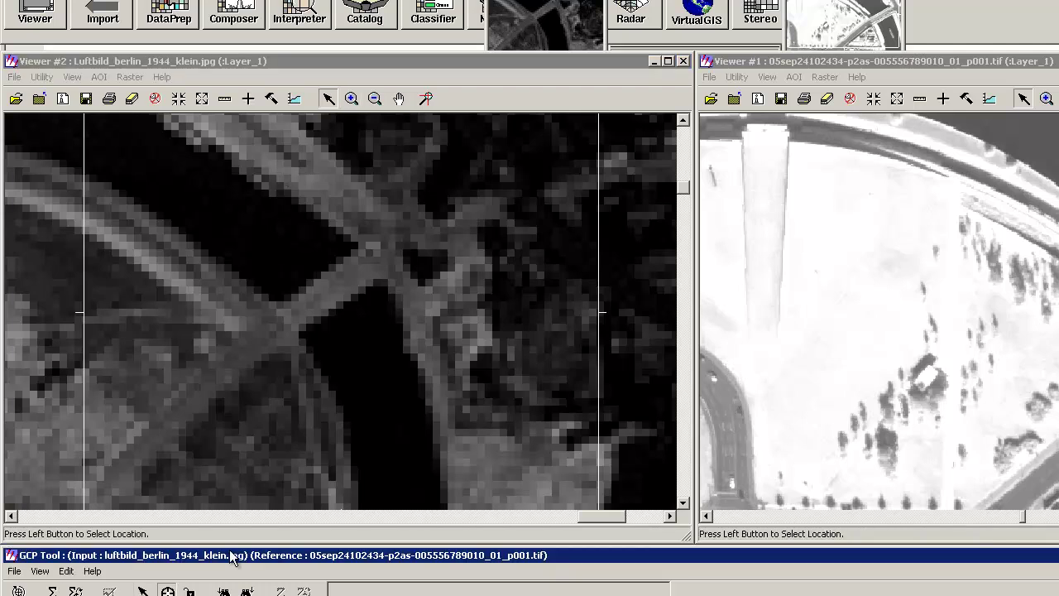
left_click(278, 303)
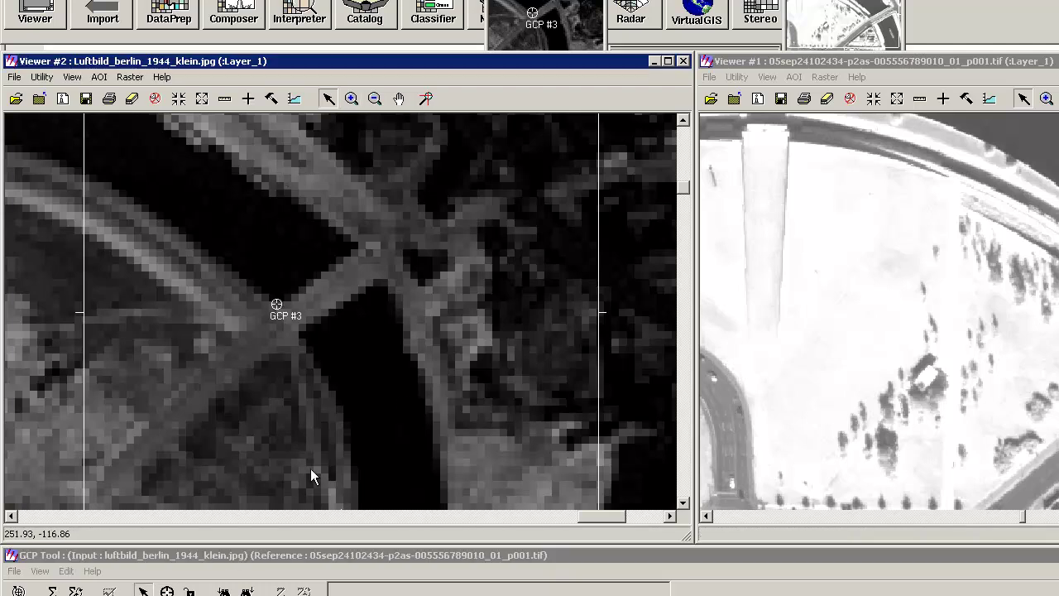
left_click(166, 591)
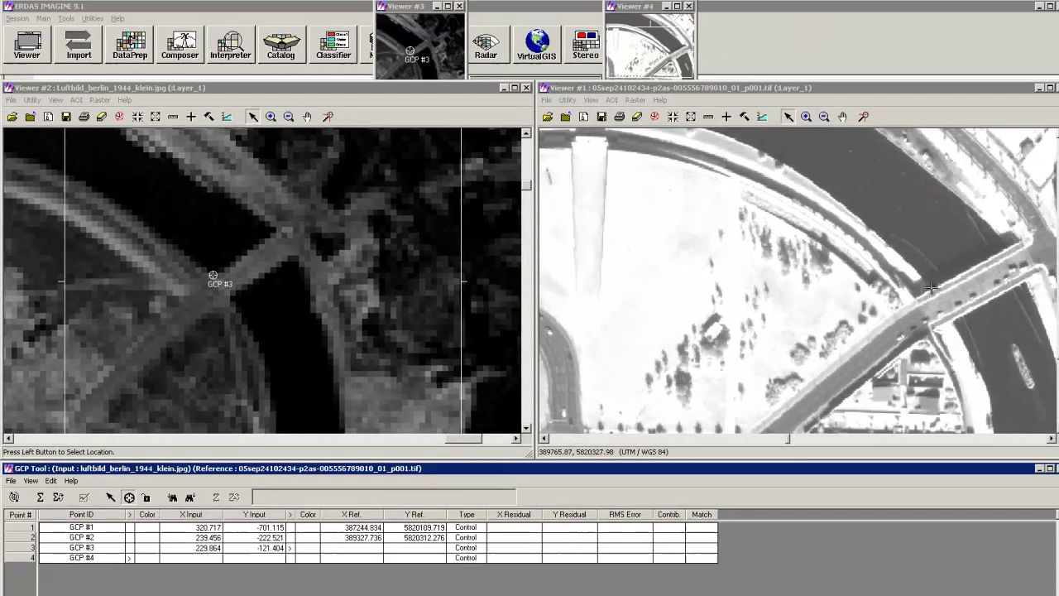
left_click(921, 288)
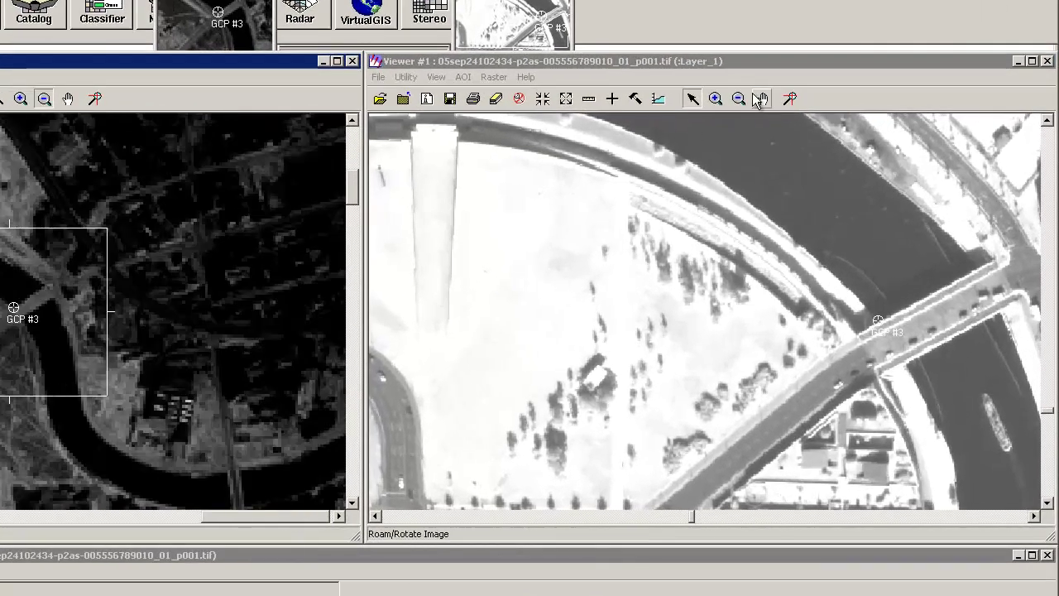
left_click(740, 100)
left_click_drag(658, 221, 982, 390)
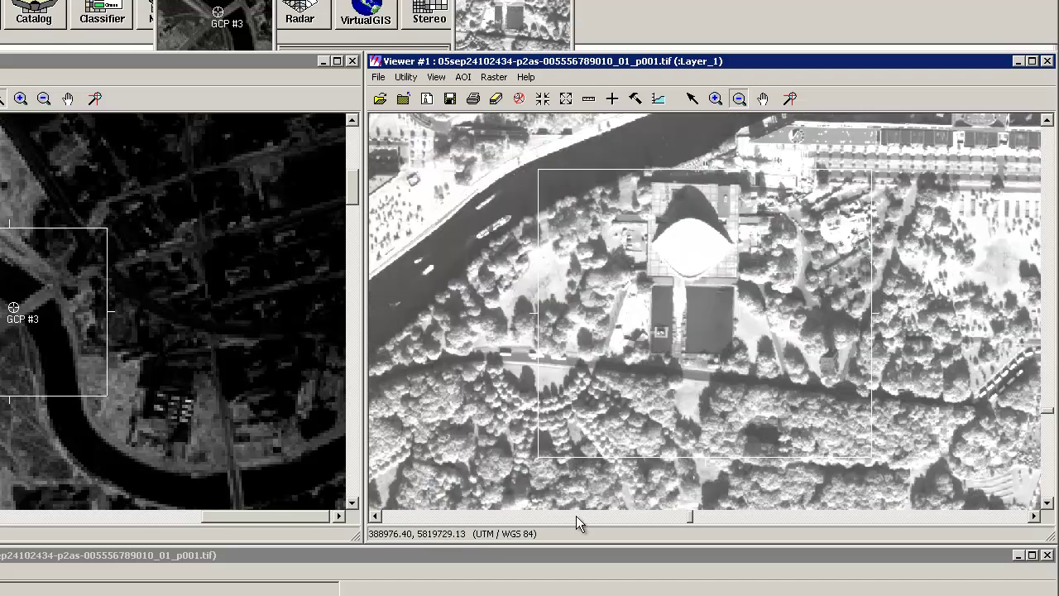
Scroll and zoom the 1944 photo onto the district with the round-roofed building.
left_click(572, 516)
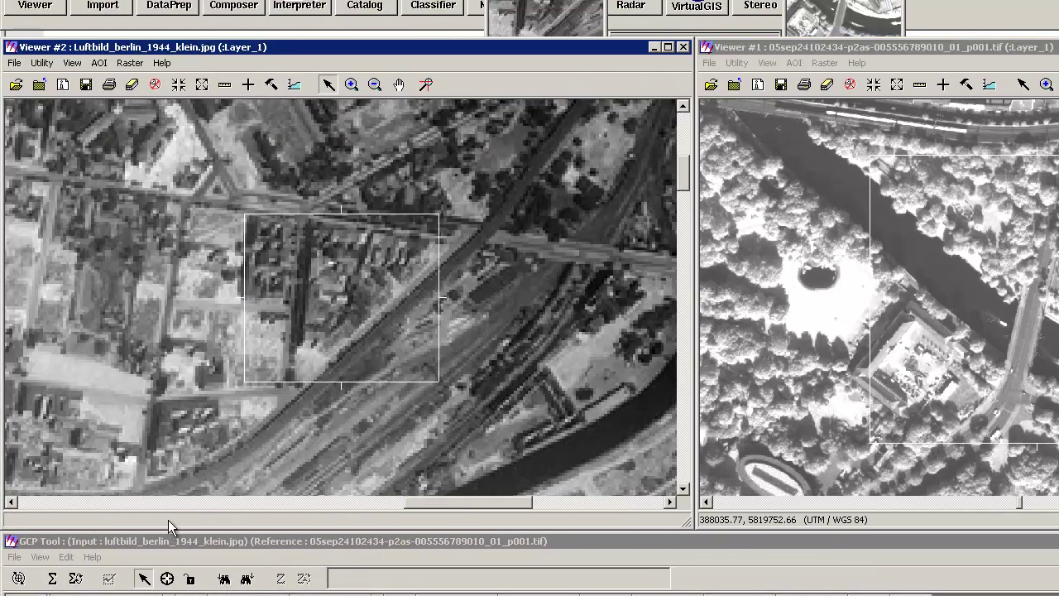
left_click(684, 465)
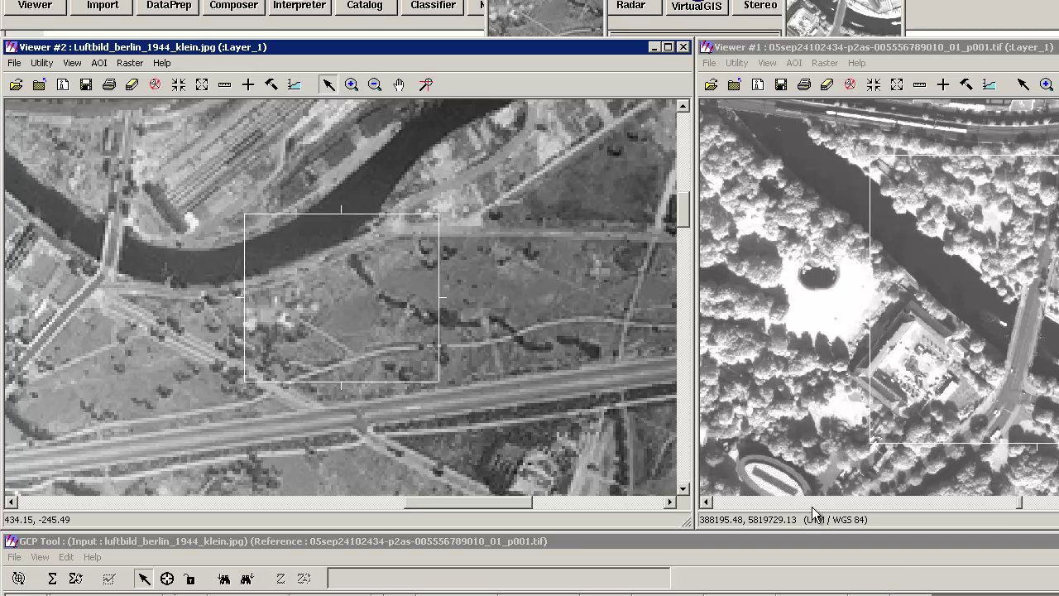
left_click(375, 84)
left_click(371, 276)
left_click(469, 389)
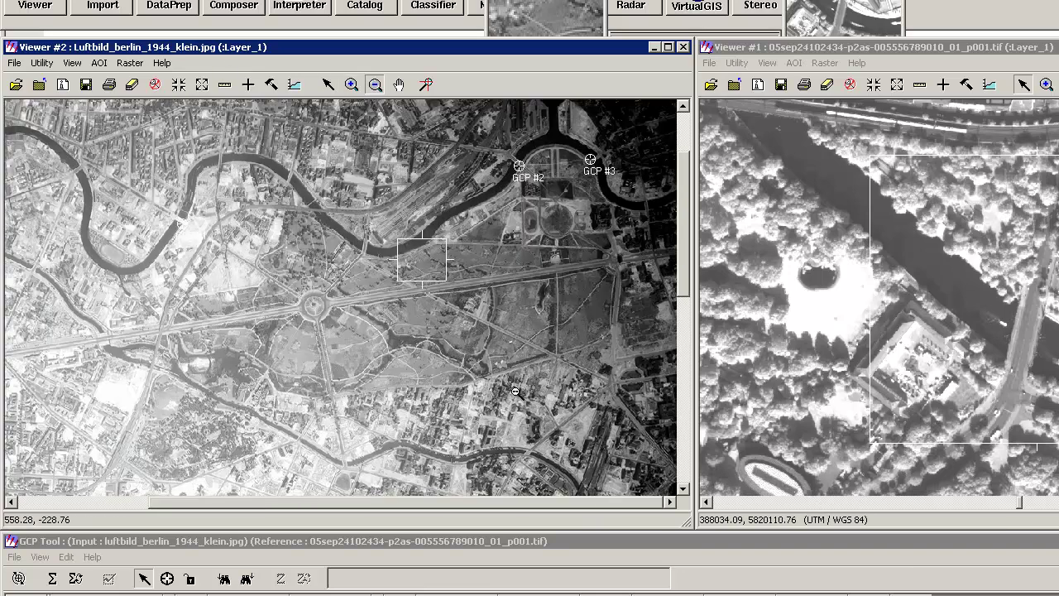
left_click(683, 488)
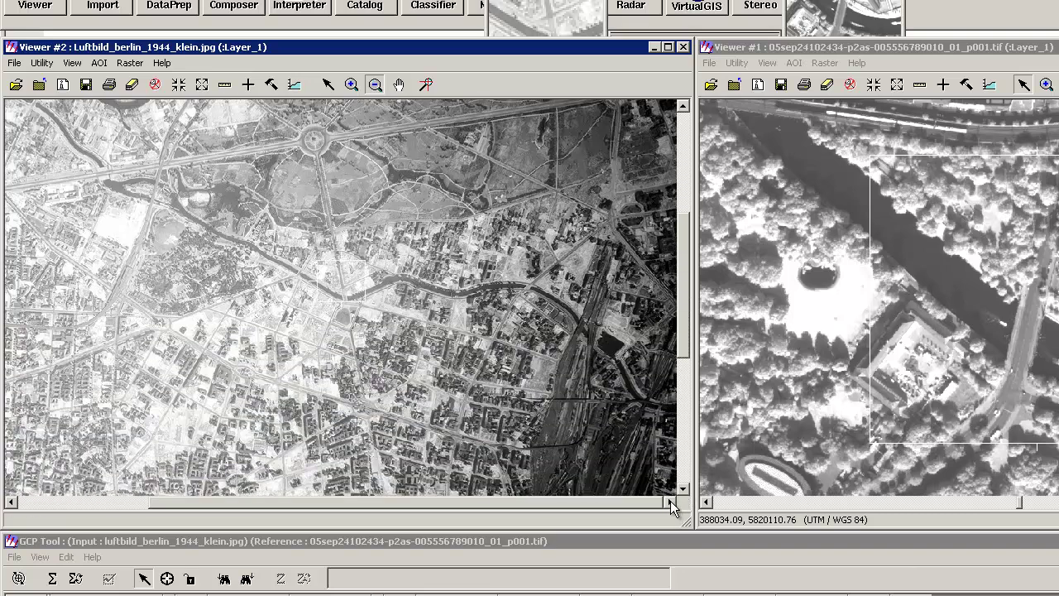
left_click(352, 85)
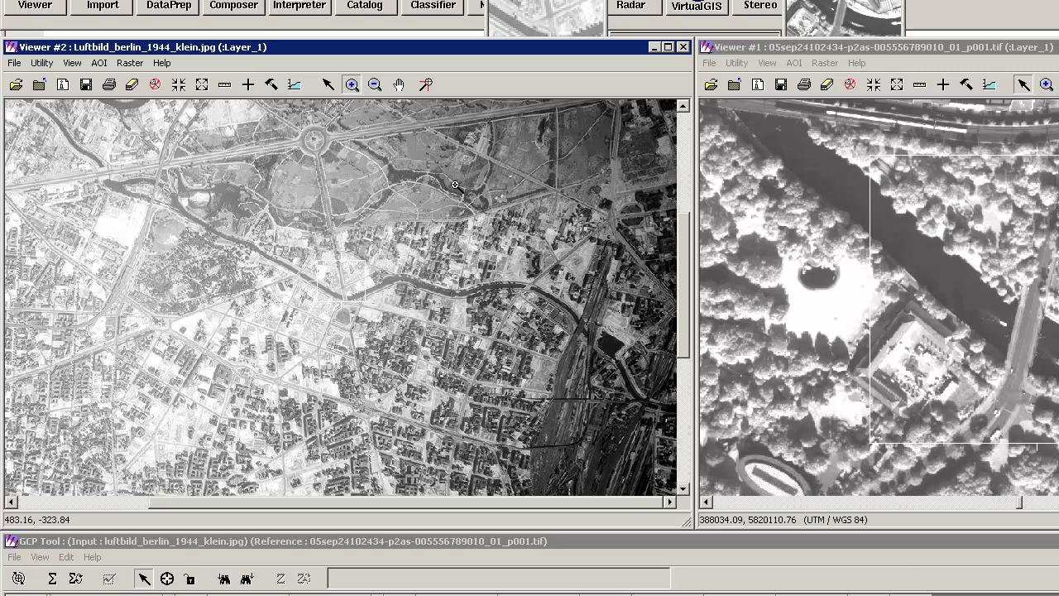
left_click_drag(448, 173, 661, 427)
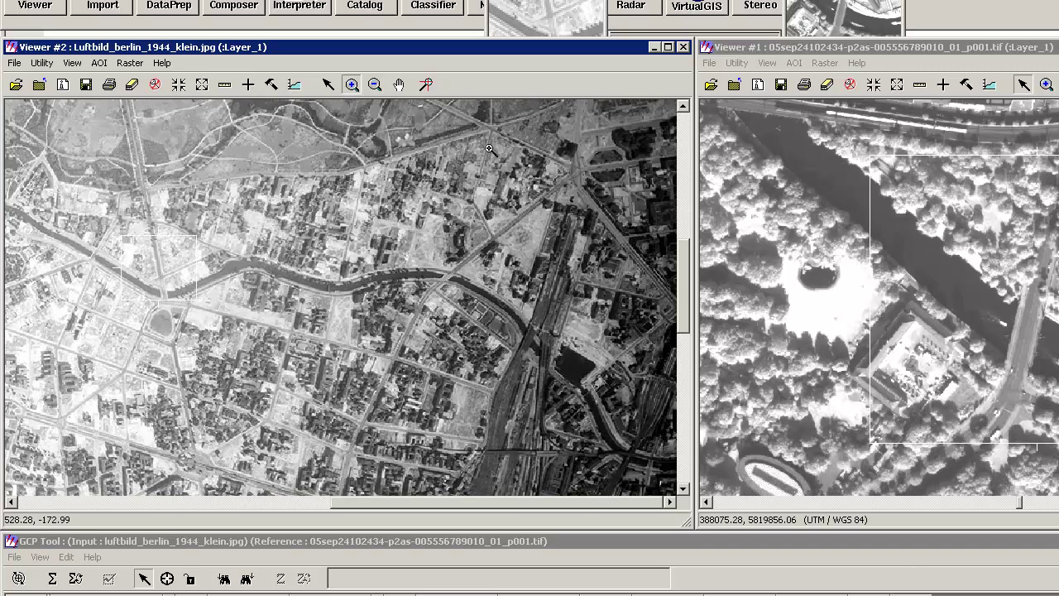
left_click_drag(680, 240, 641, 289)
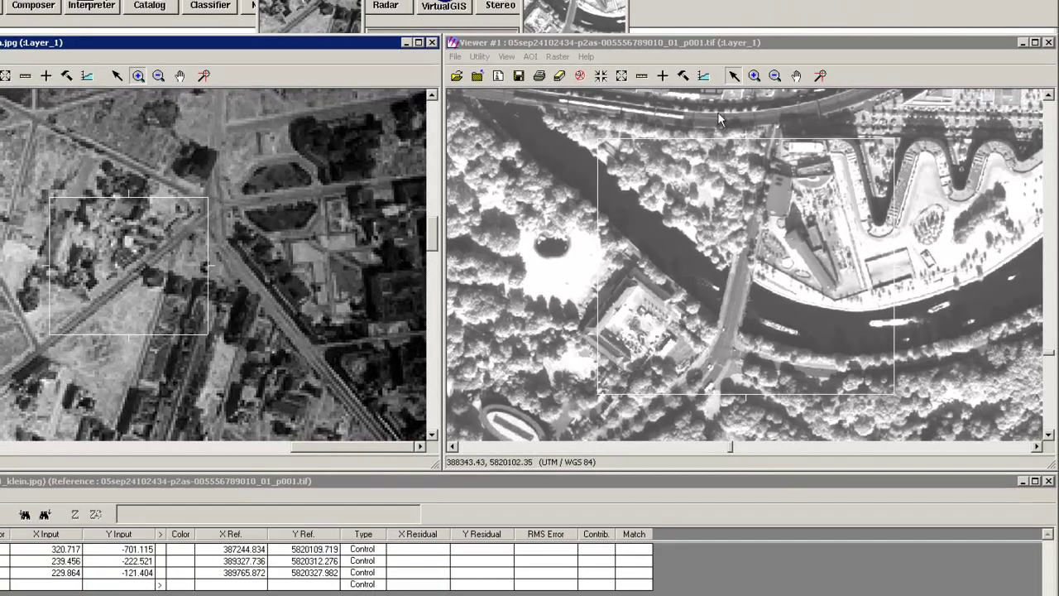
Zoom the reference image out to the city centre, then in on the round-roof area.
left_click(774, 75)
left_click(842, 263)
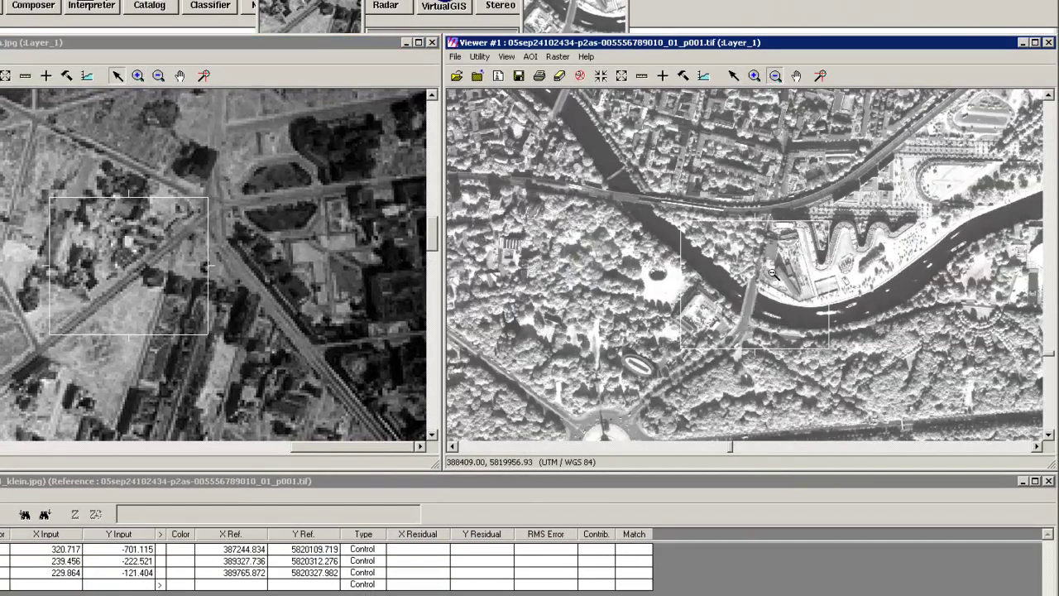
left_click(843, 263)
left_click(832, 257)
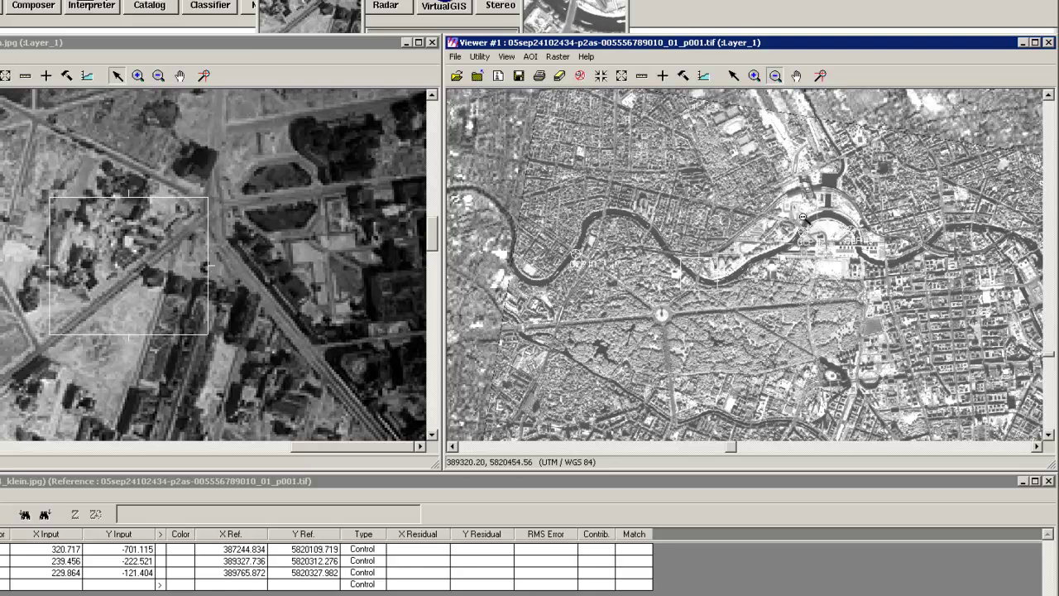
left_click(755, 75)
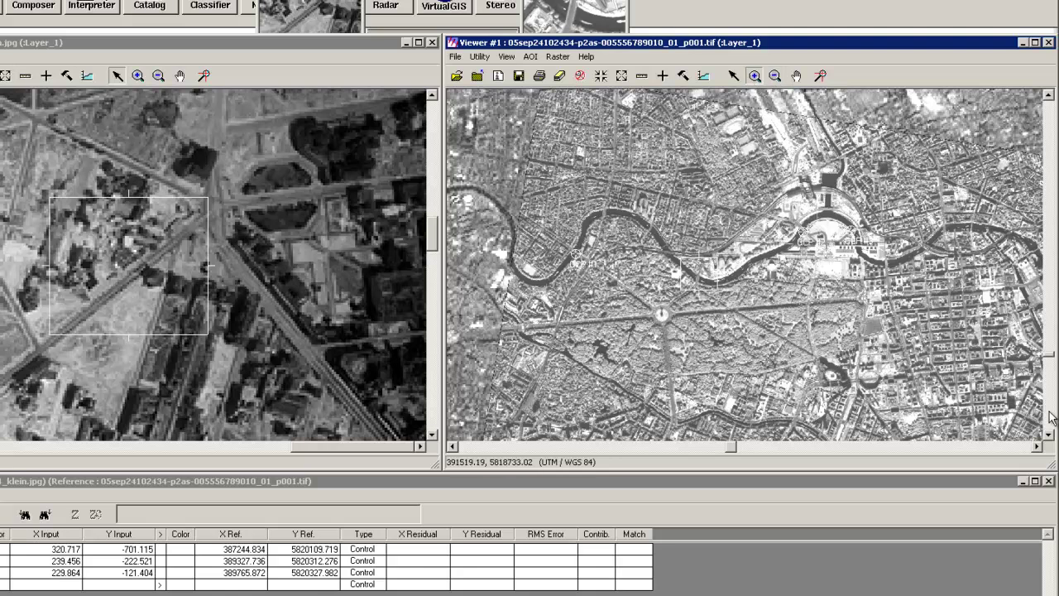
left_click(1048, 435)
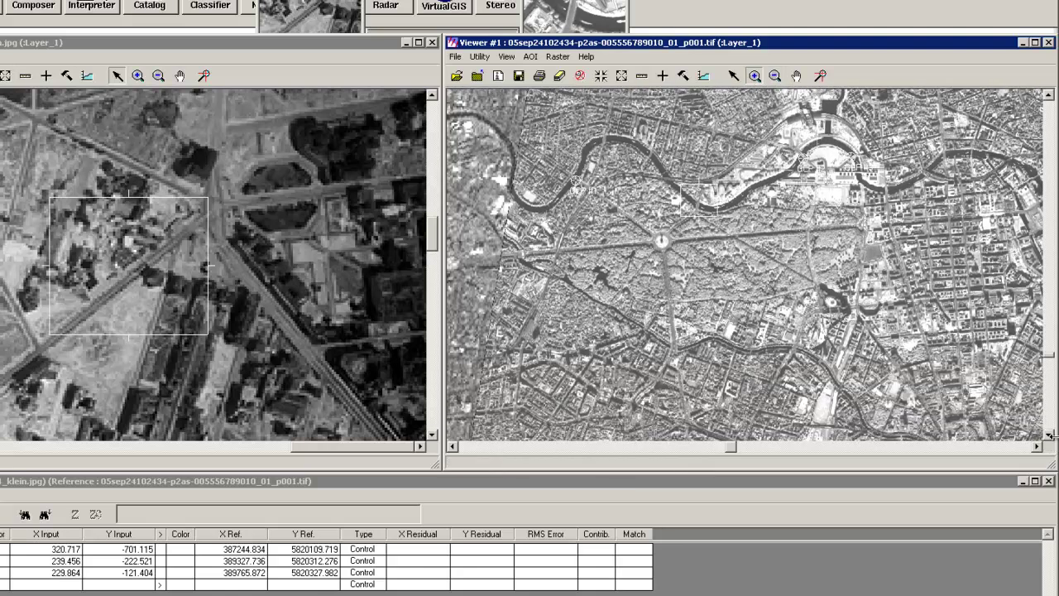
left_click_drag(788, 266, 959, 405)
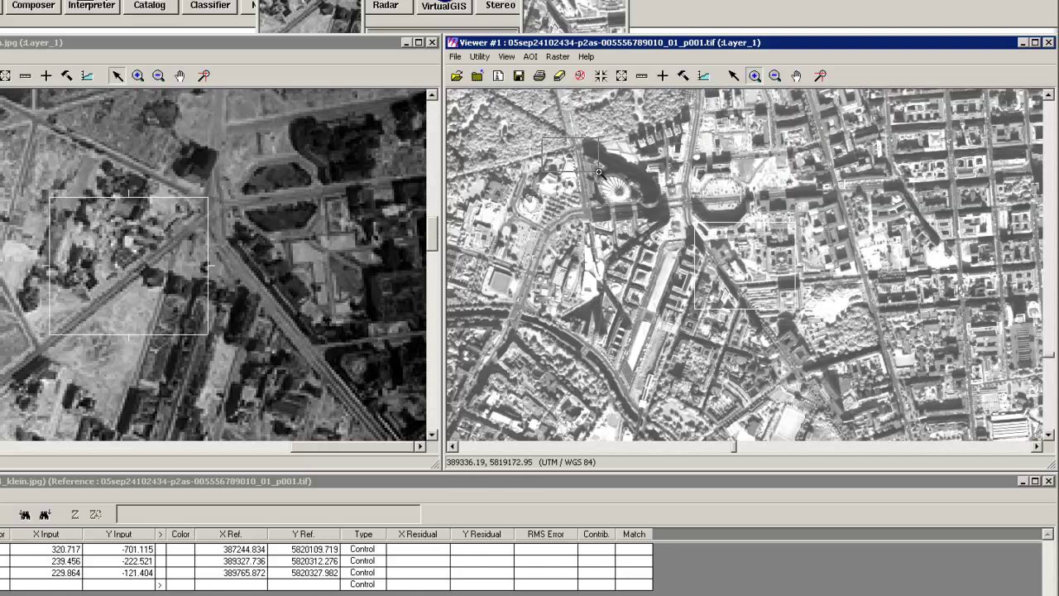
left_click_drag(542, 139, 838, 292)
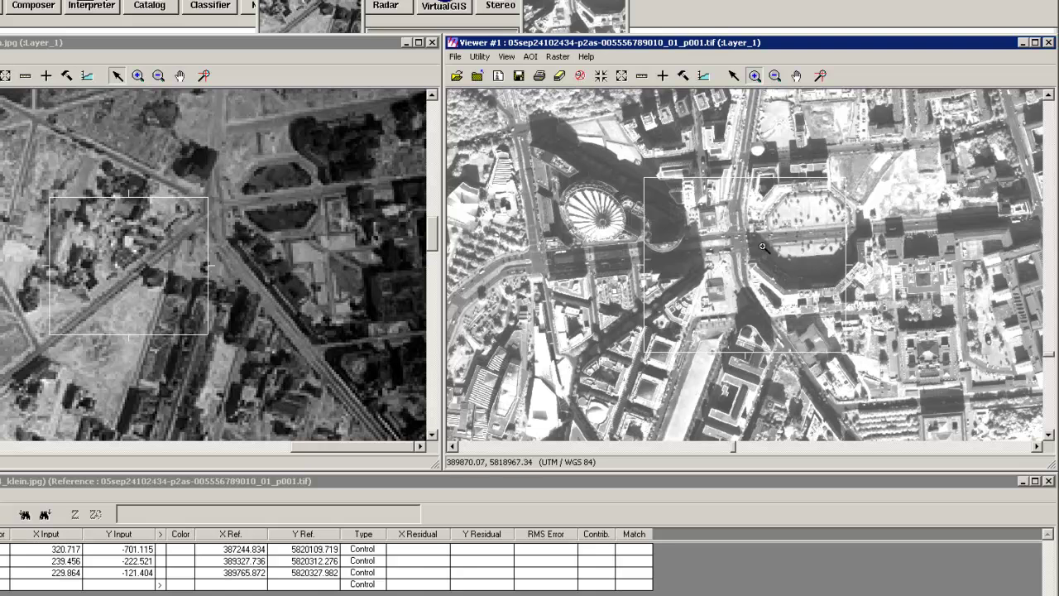
left_click(137, 75)
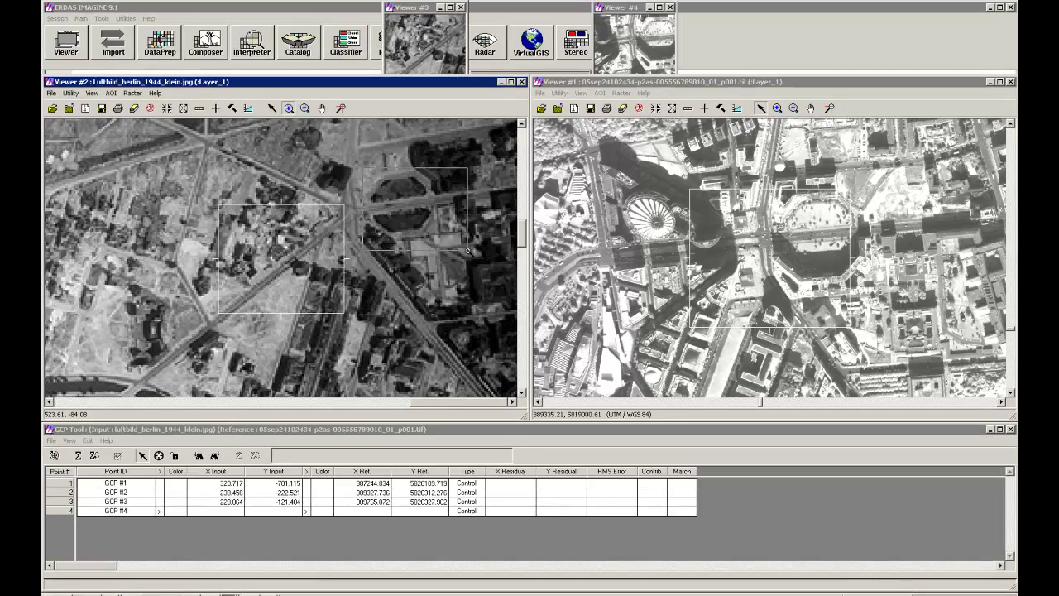
Zoom into the oval park and place GCP #4 at input 541.798, -79.211 and reference 389882.393, 5818975.967.
left_click(467, 251)
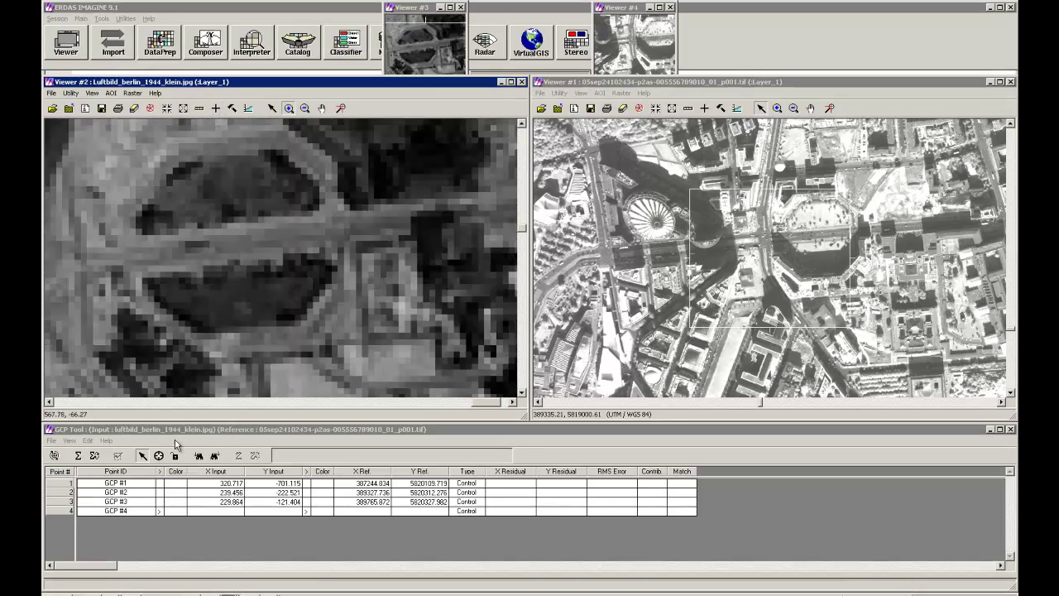
left_click(158, 455)
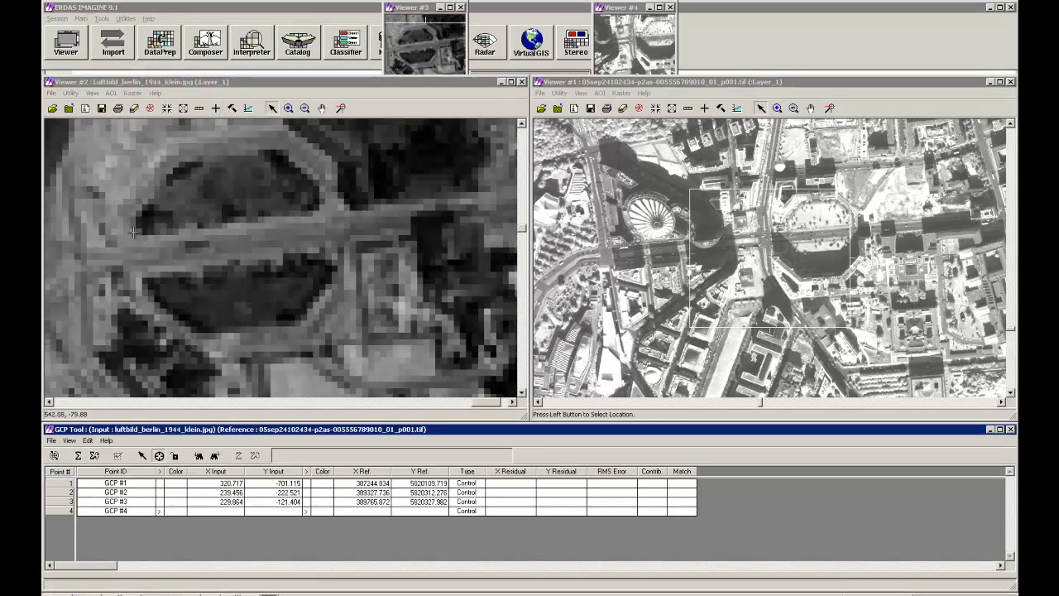
left_click(137, 232)
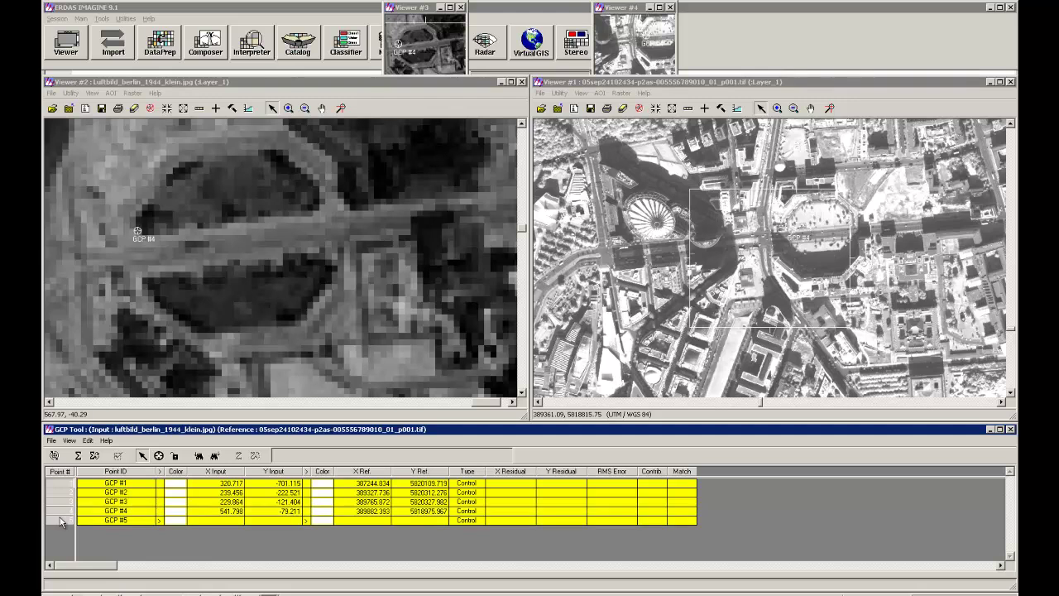
Color the input GCP markers Red and zoom the 1944 photo out to show all four.
left_click(166, 492)
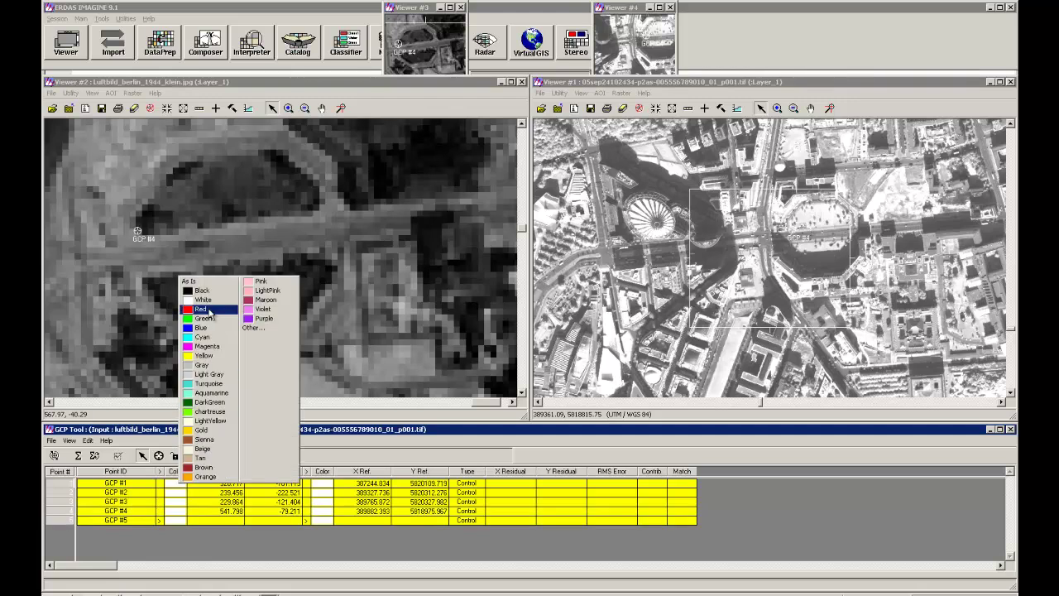
left_click(206, 306)
left_click(304, 109)
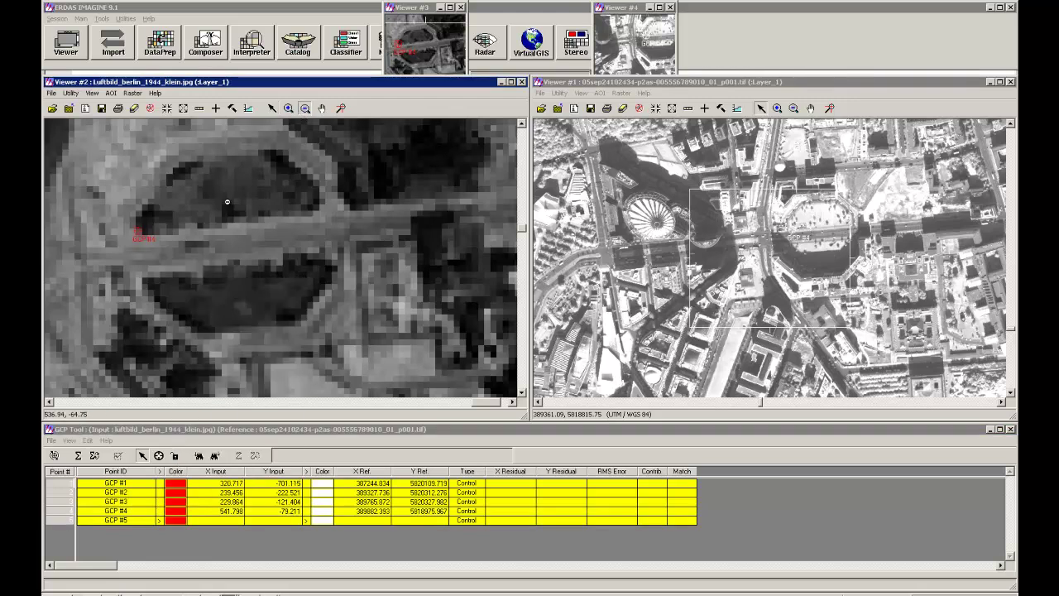
left_click(257, 199)
left_click(341, 299)
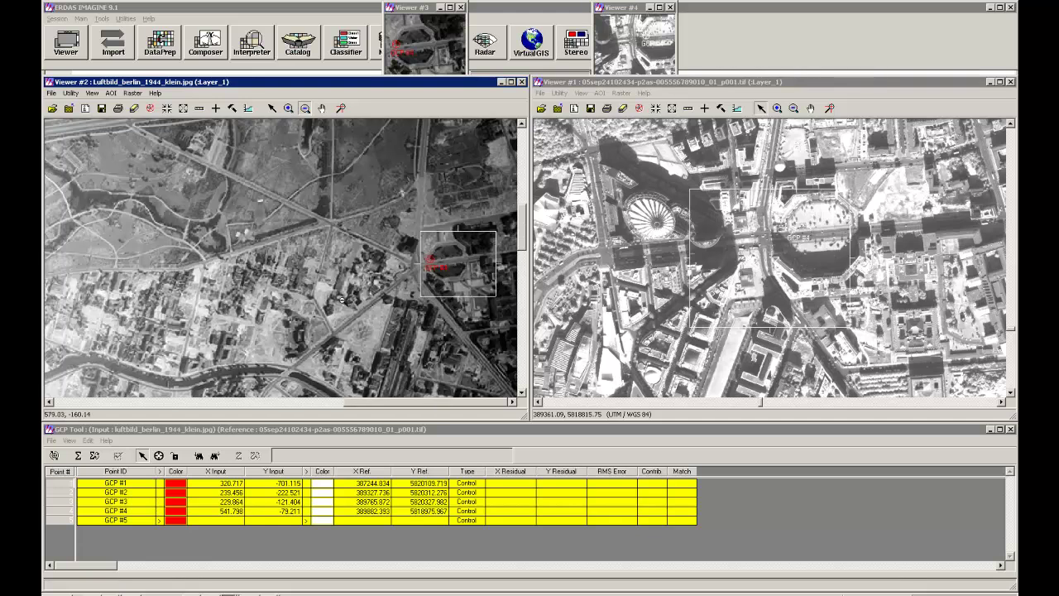
left_click(432, 326)
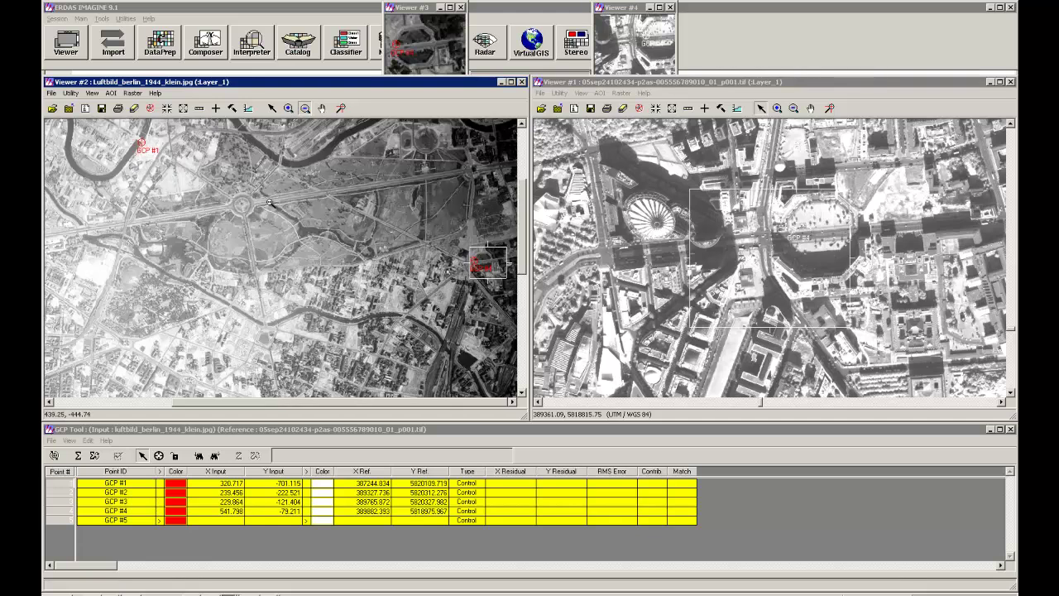
left_click(430, 322)
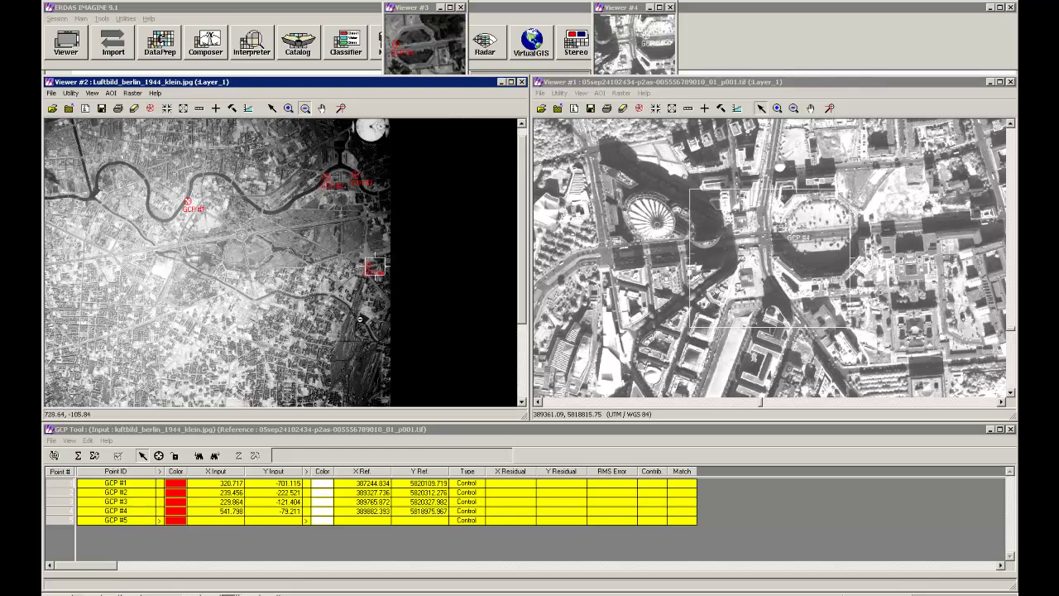